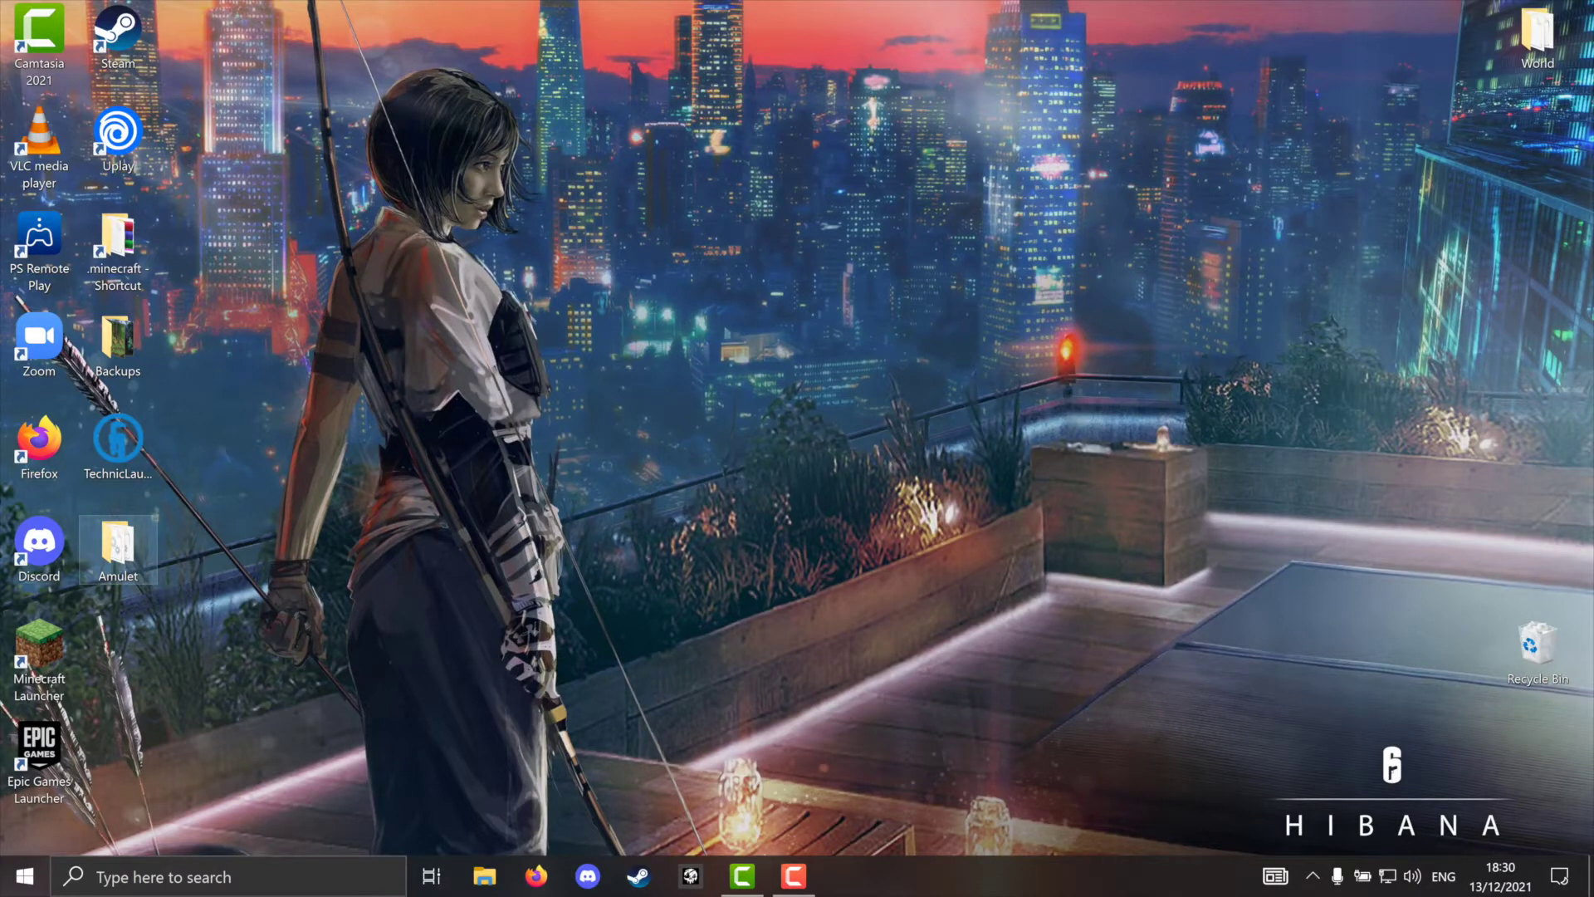
Step: Open the desktop Amulet folder and launch amulet_app.exe
double_click(118, 544)
scroll(453, 407, down, 3)
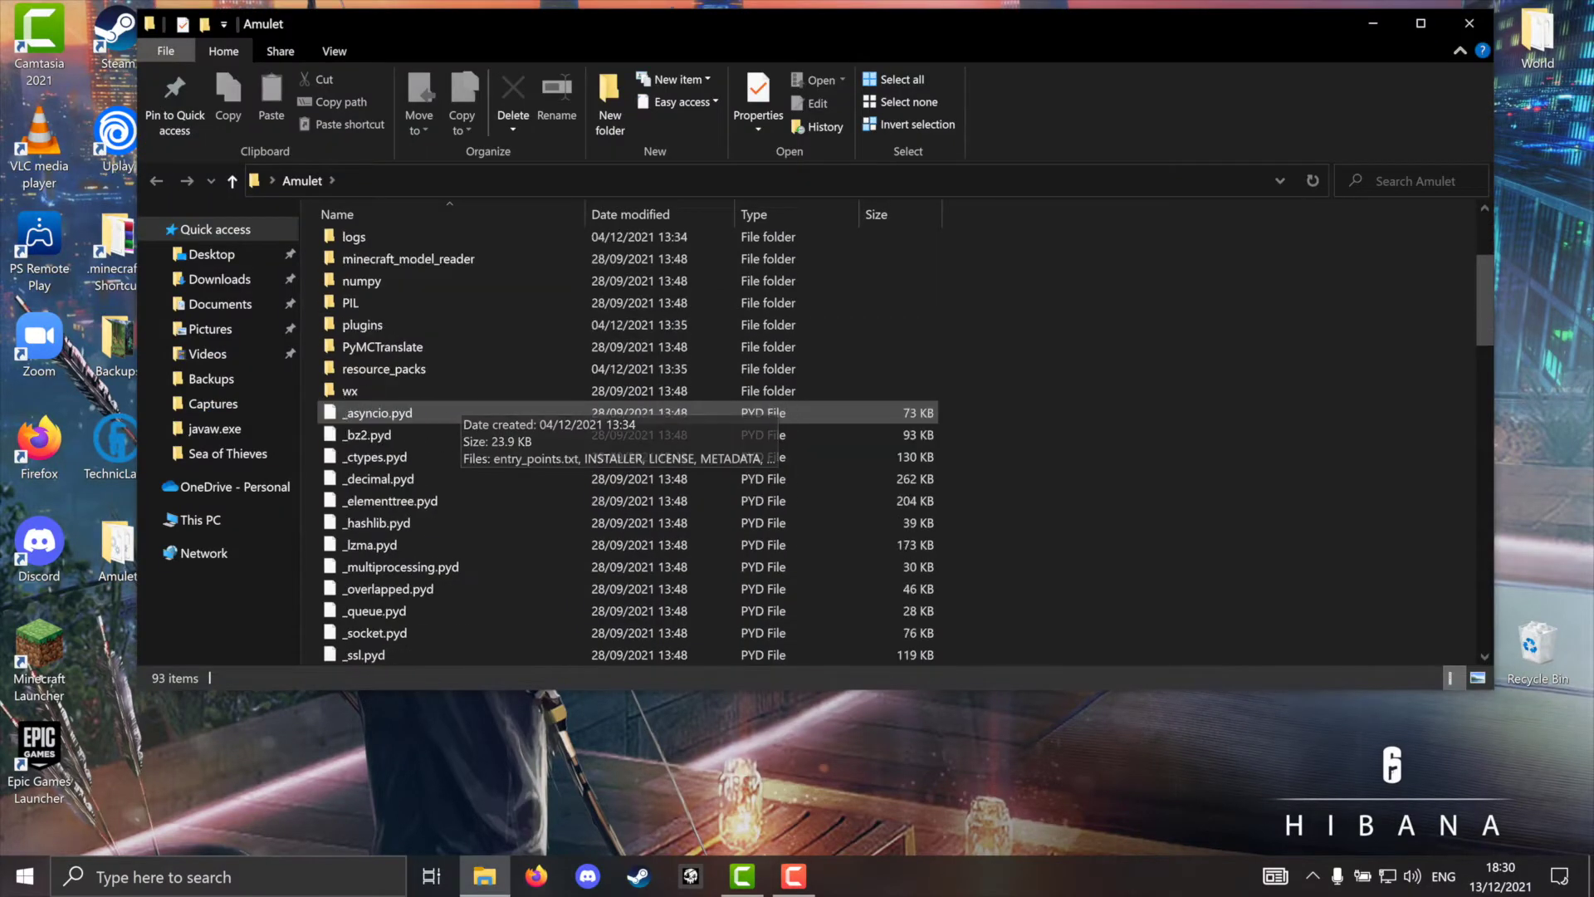
scroll(453, 413, down, 5)
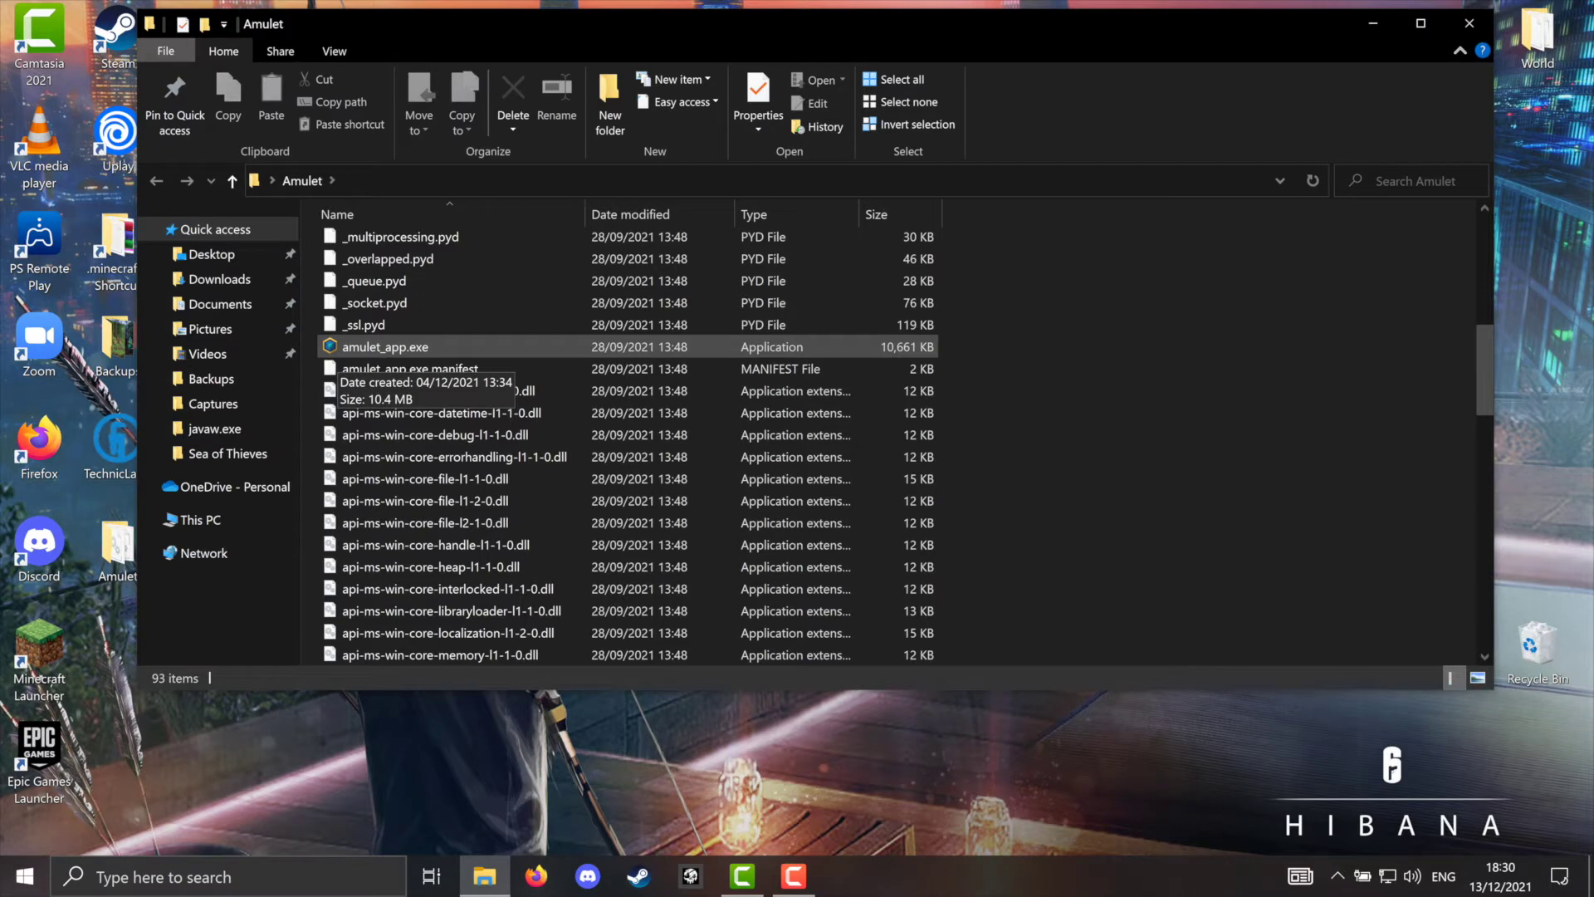
double_click(357, 347)
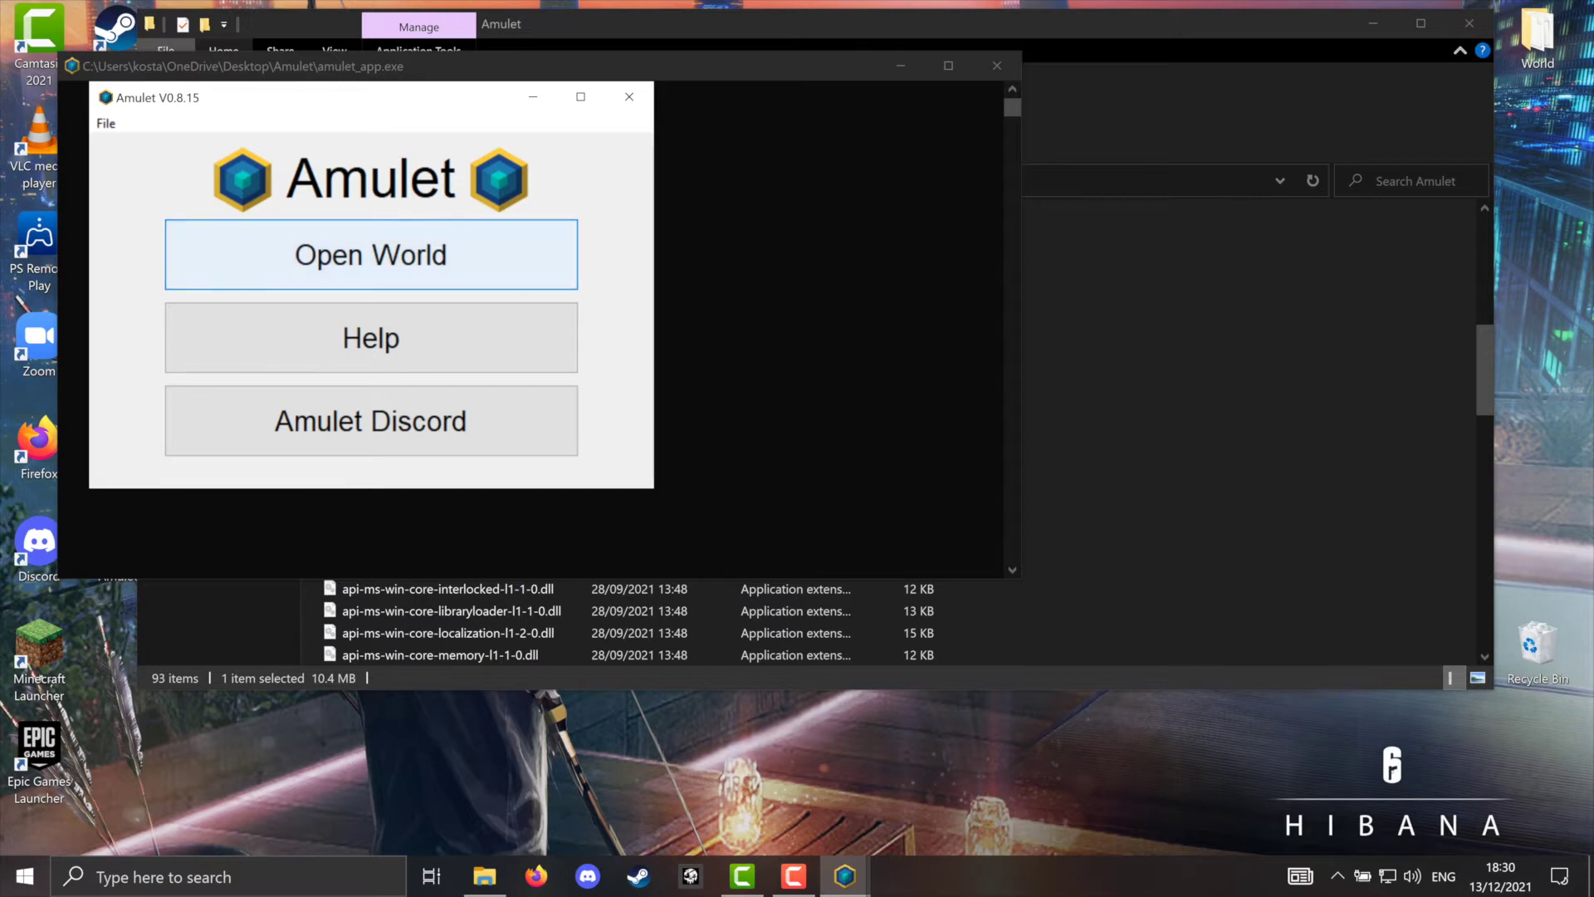
Step: Open the Big Nip Survivors Java 1.16.3 world from the Java worlds list
click(371, 255)
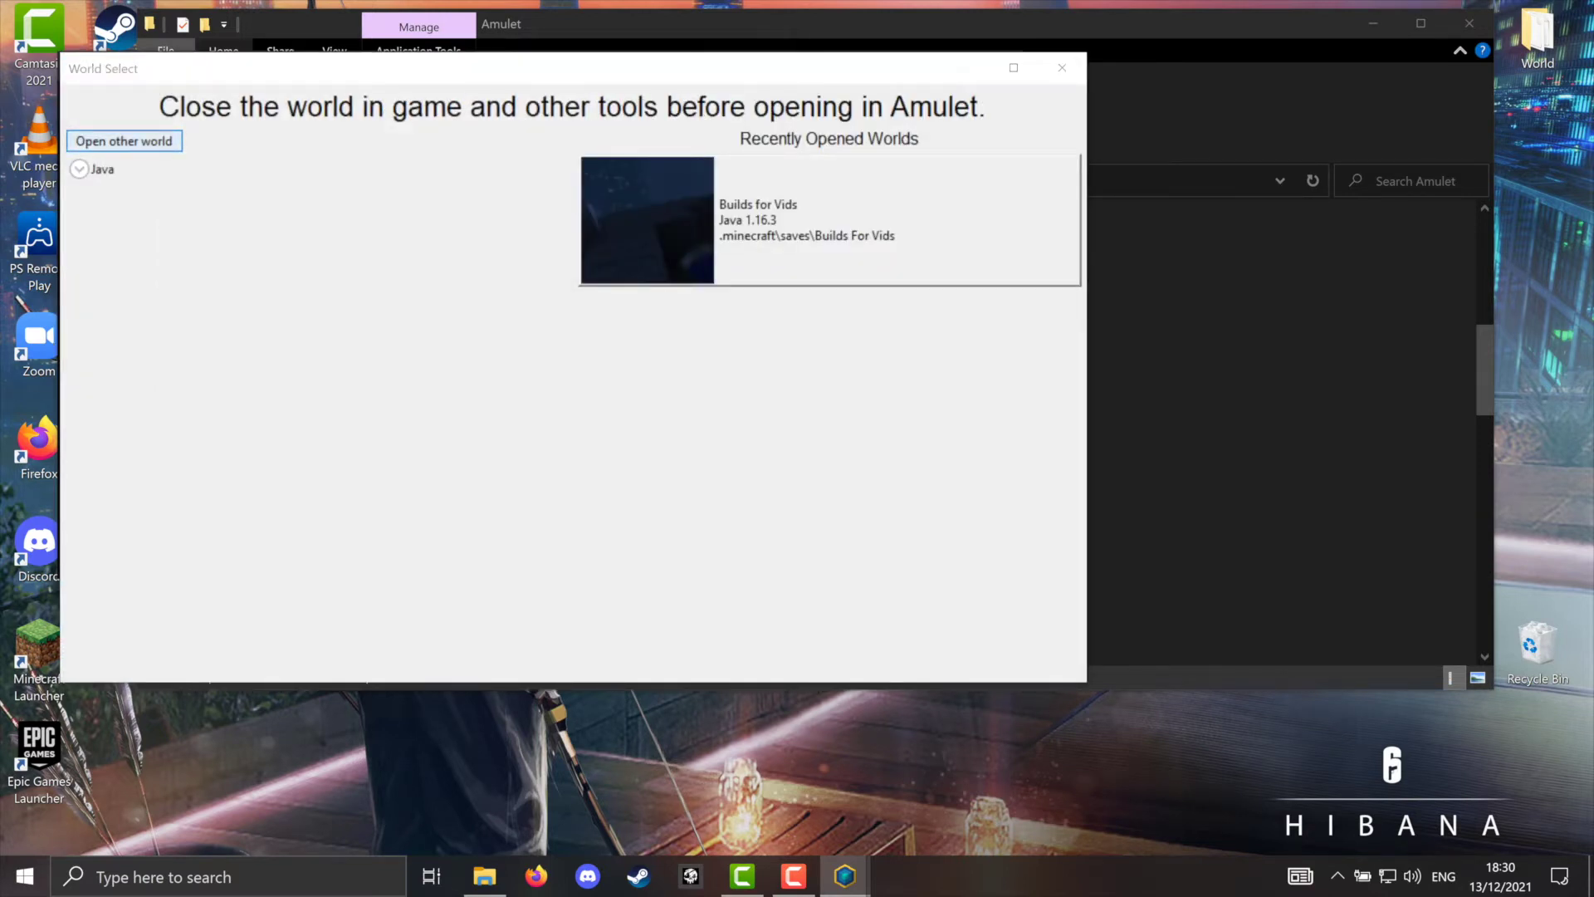
click(124, 141)
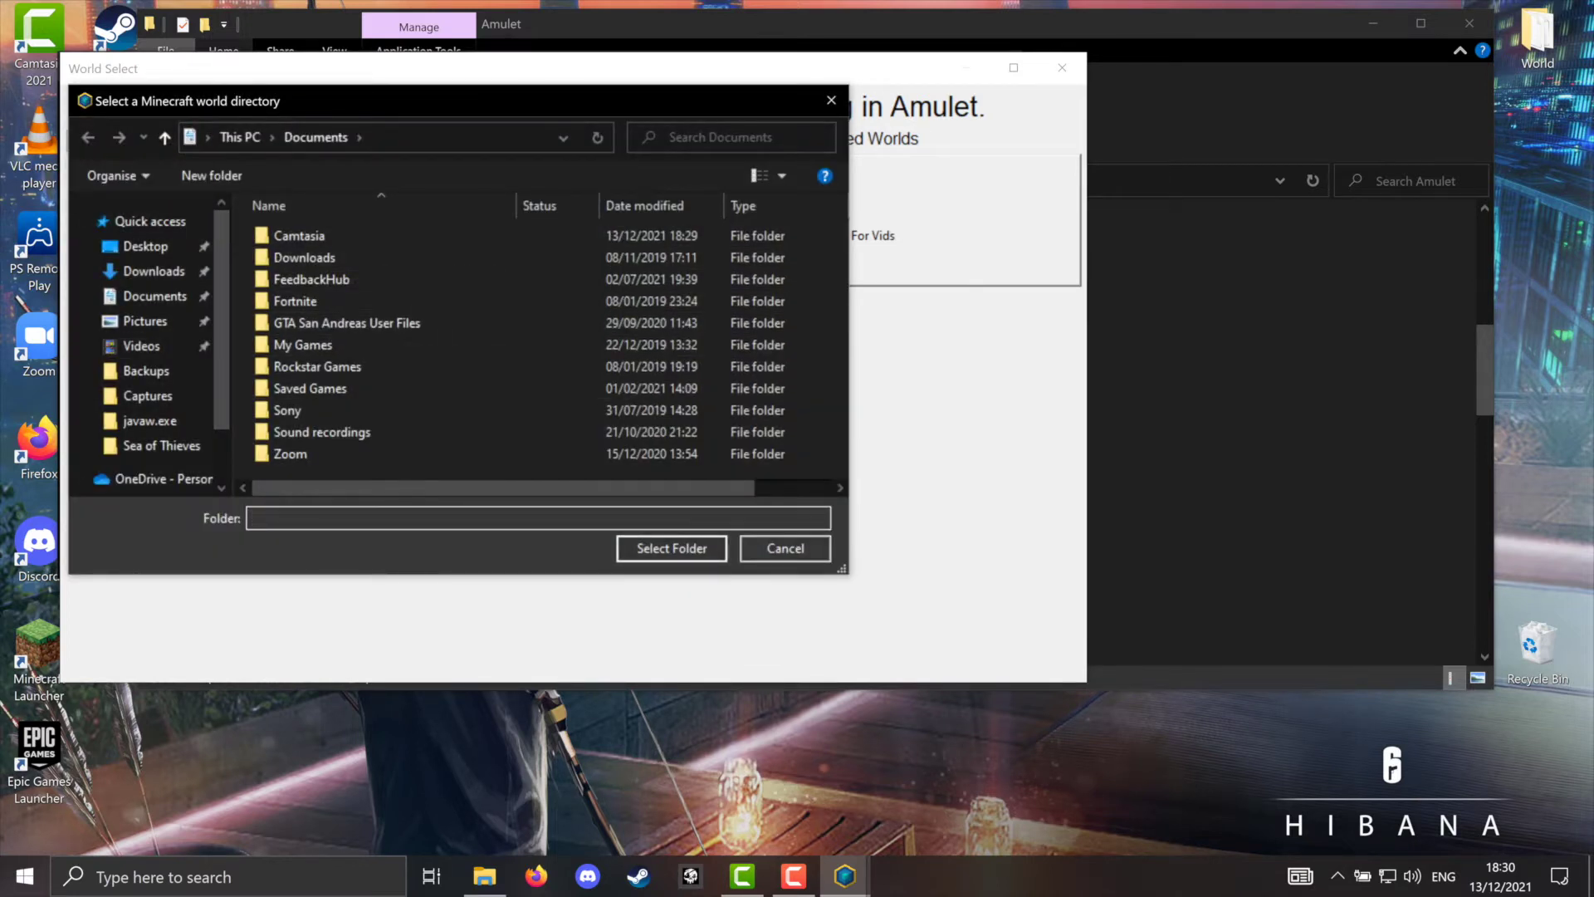
click(784, 548)
click(79, 168)
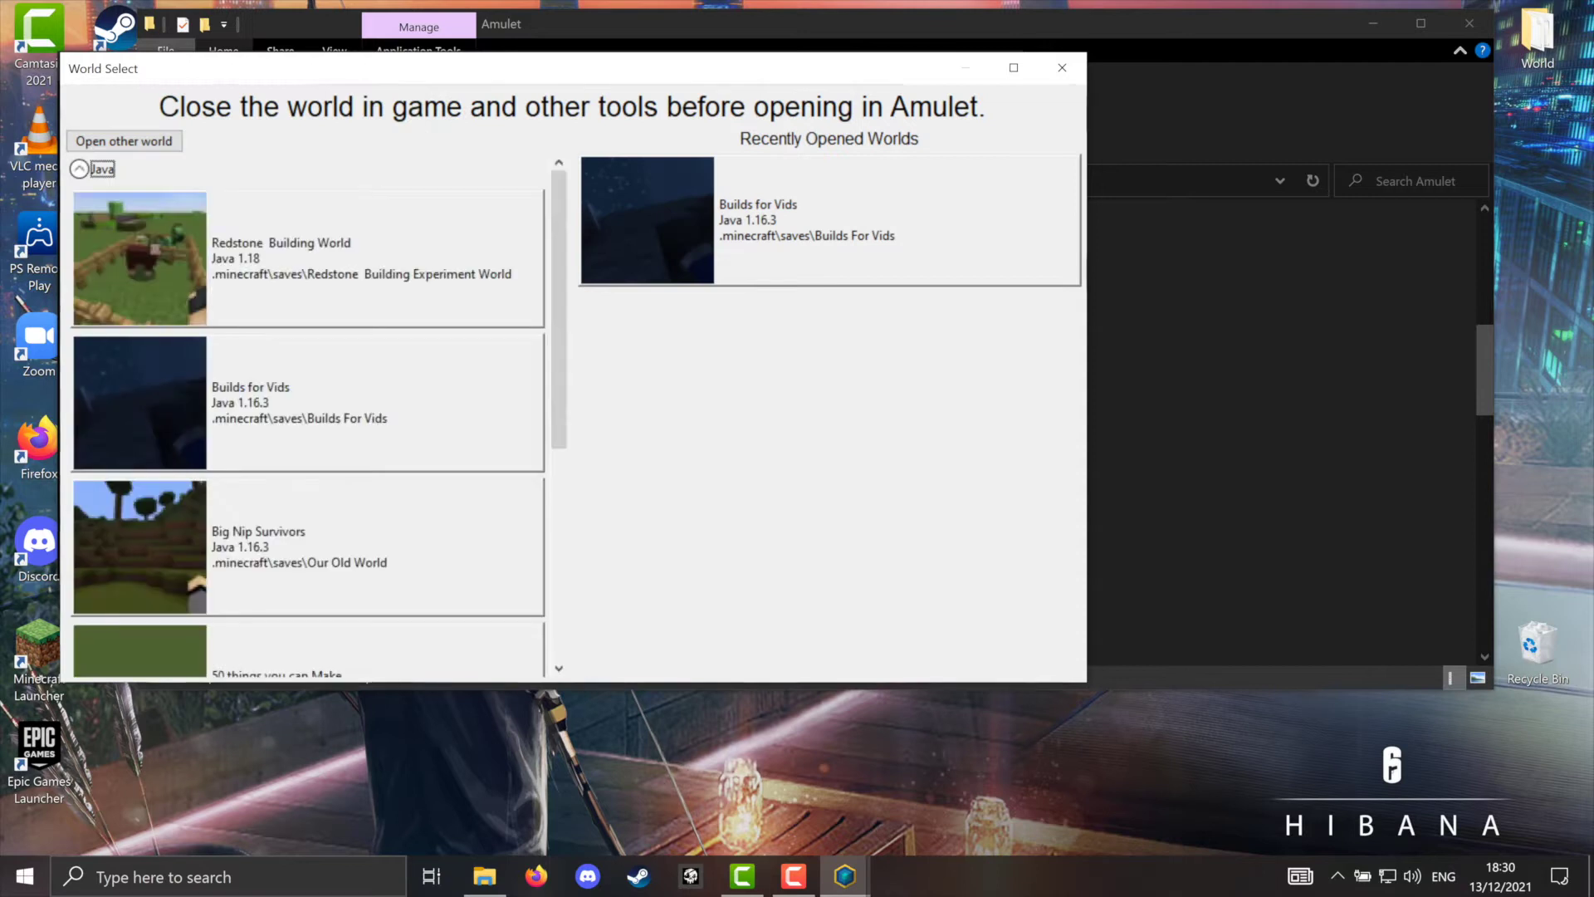
scroll(307, 415, down, 3)
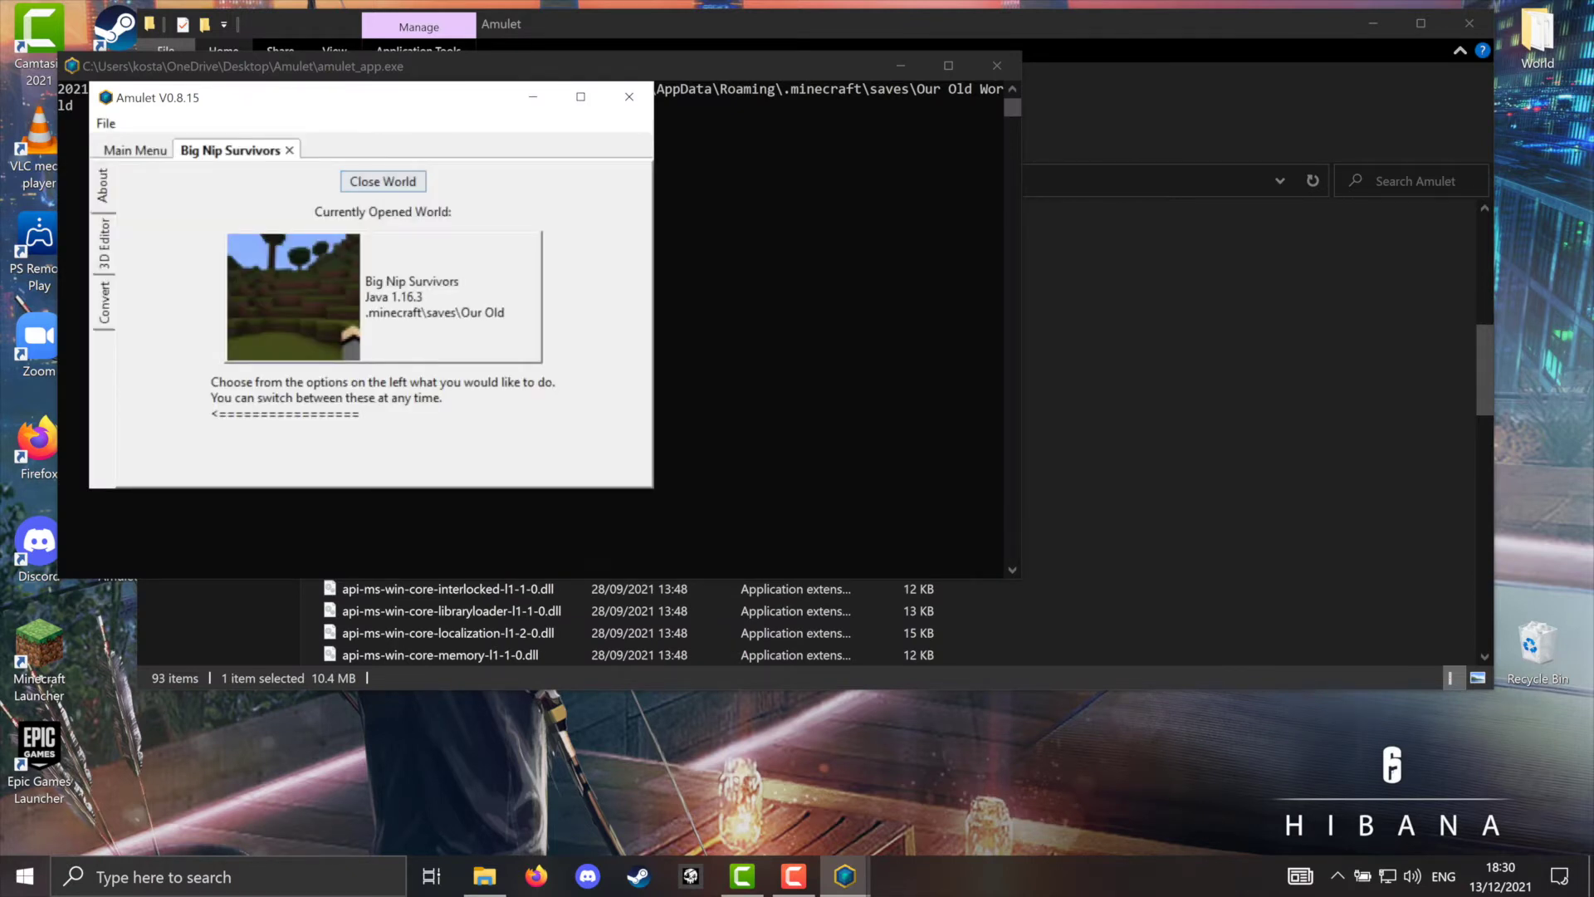
Step: Load Big Nip Survivors in the 3D Editor with the Amulet window maximized
click(103, 243)
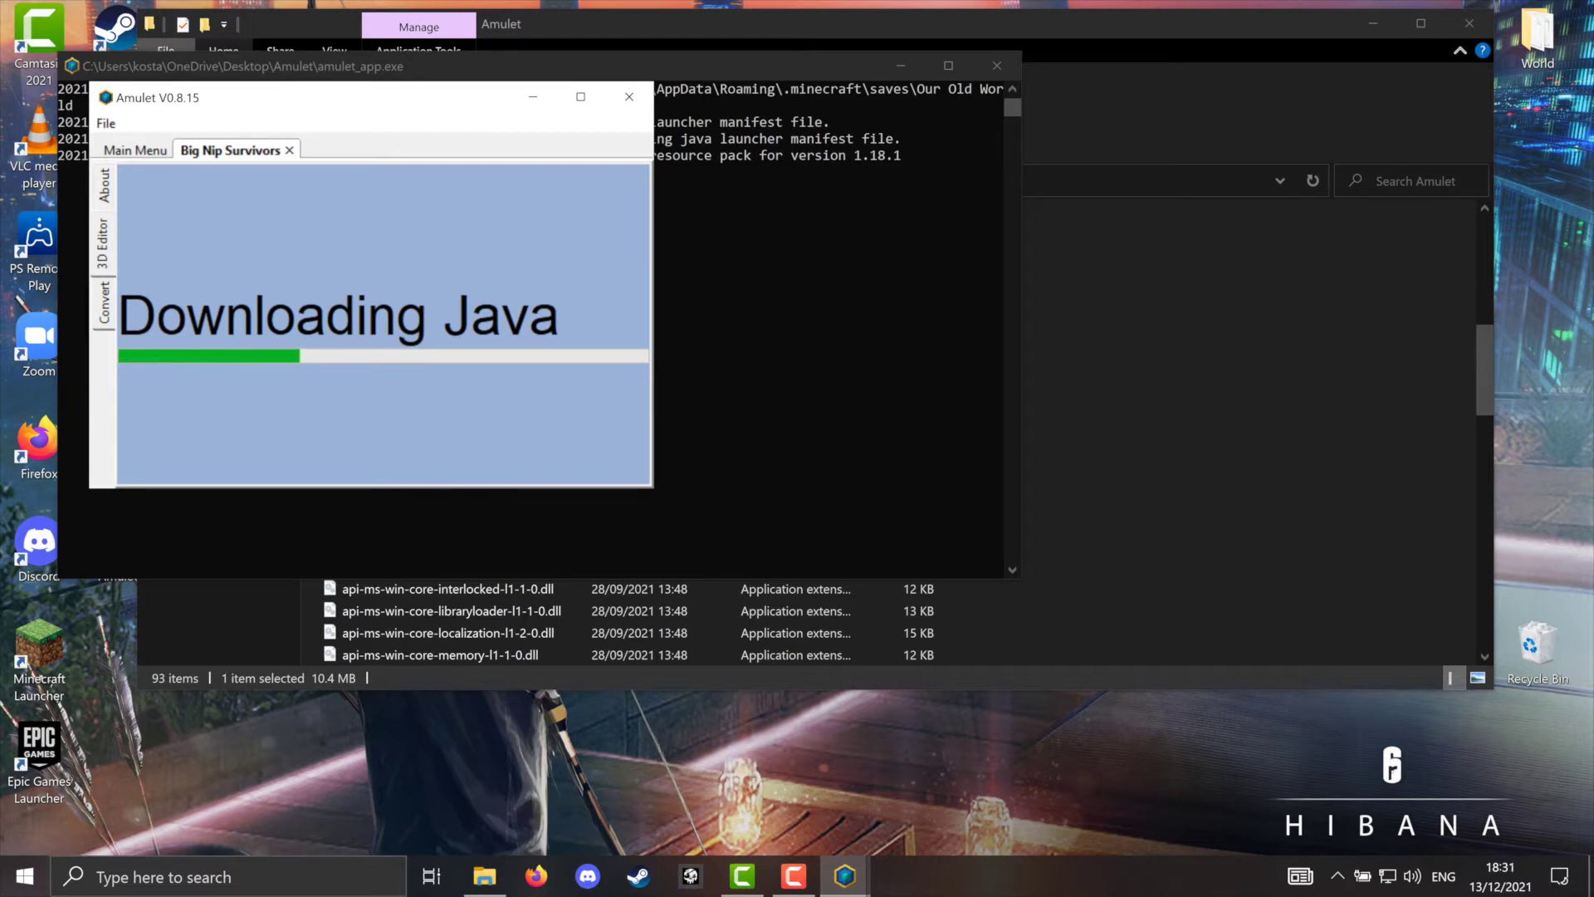
click(580, 96)
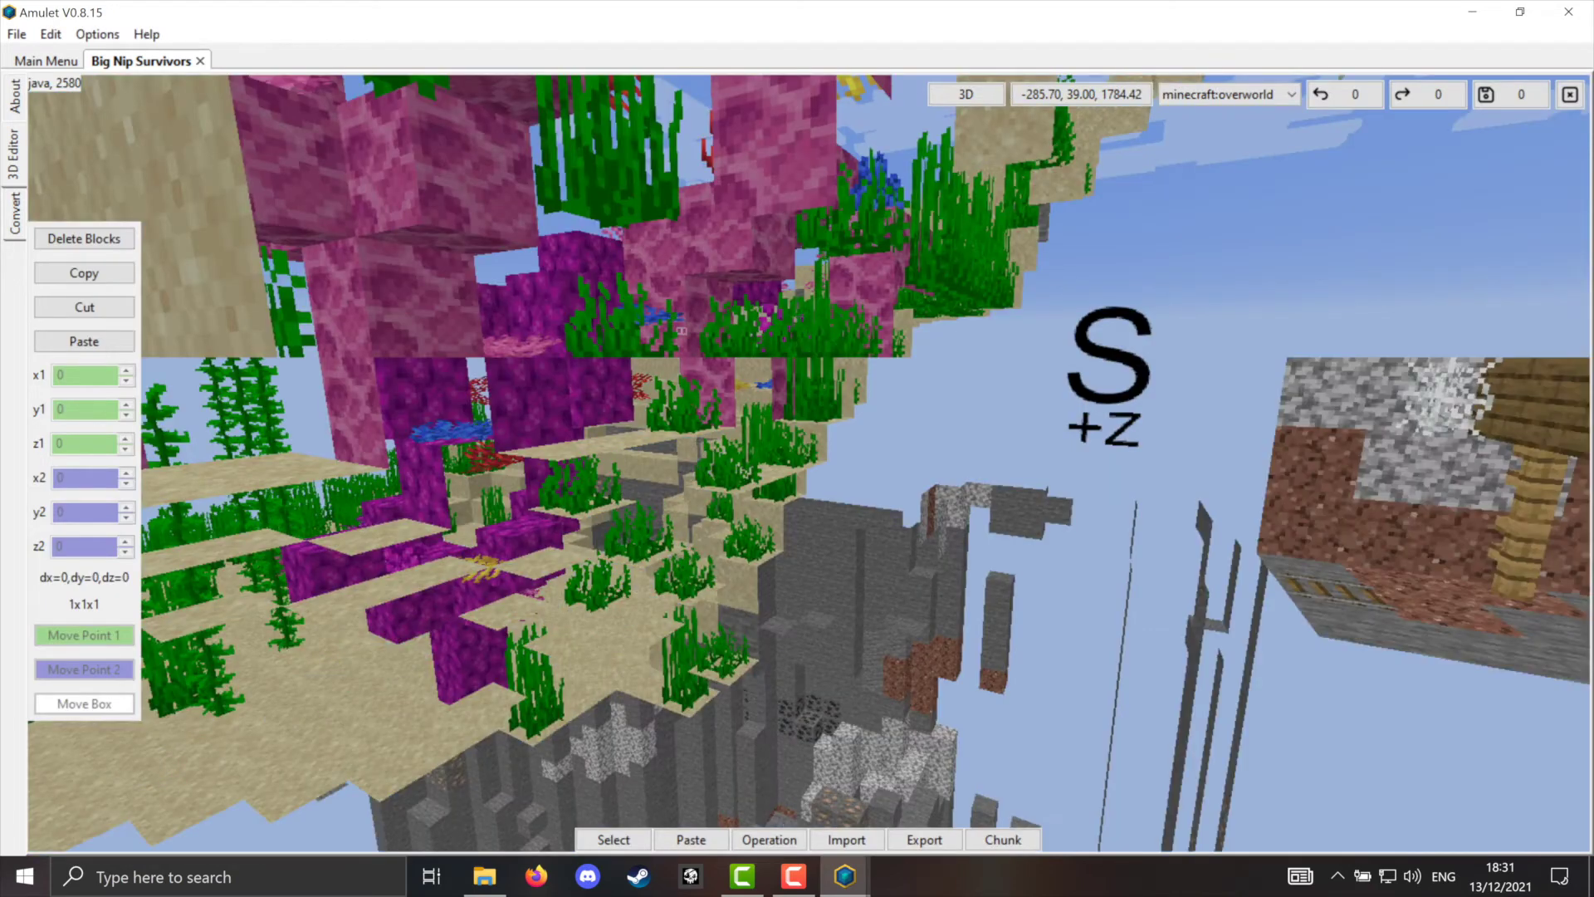
Step: Orbit the 3D view, then switch to the 2D chunk map with Y range 0–256
right_drag(798, 448, 831, 456)
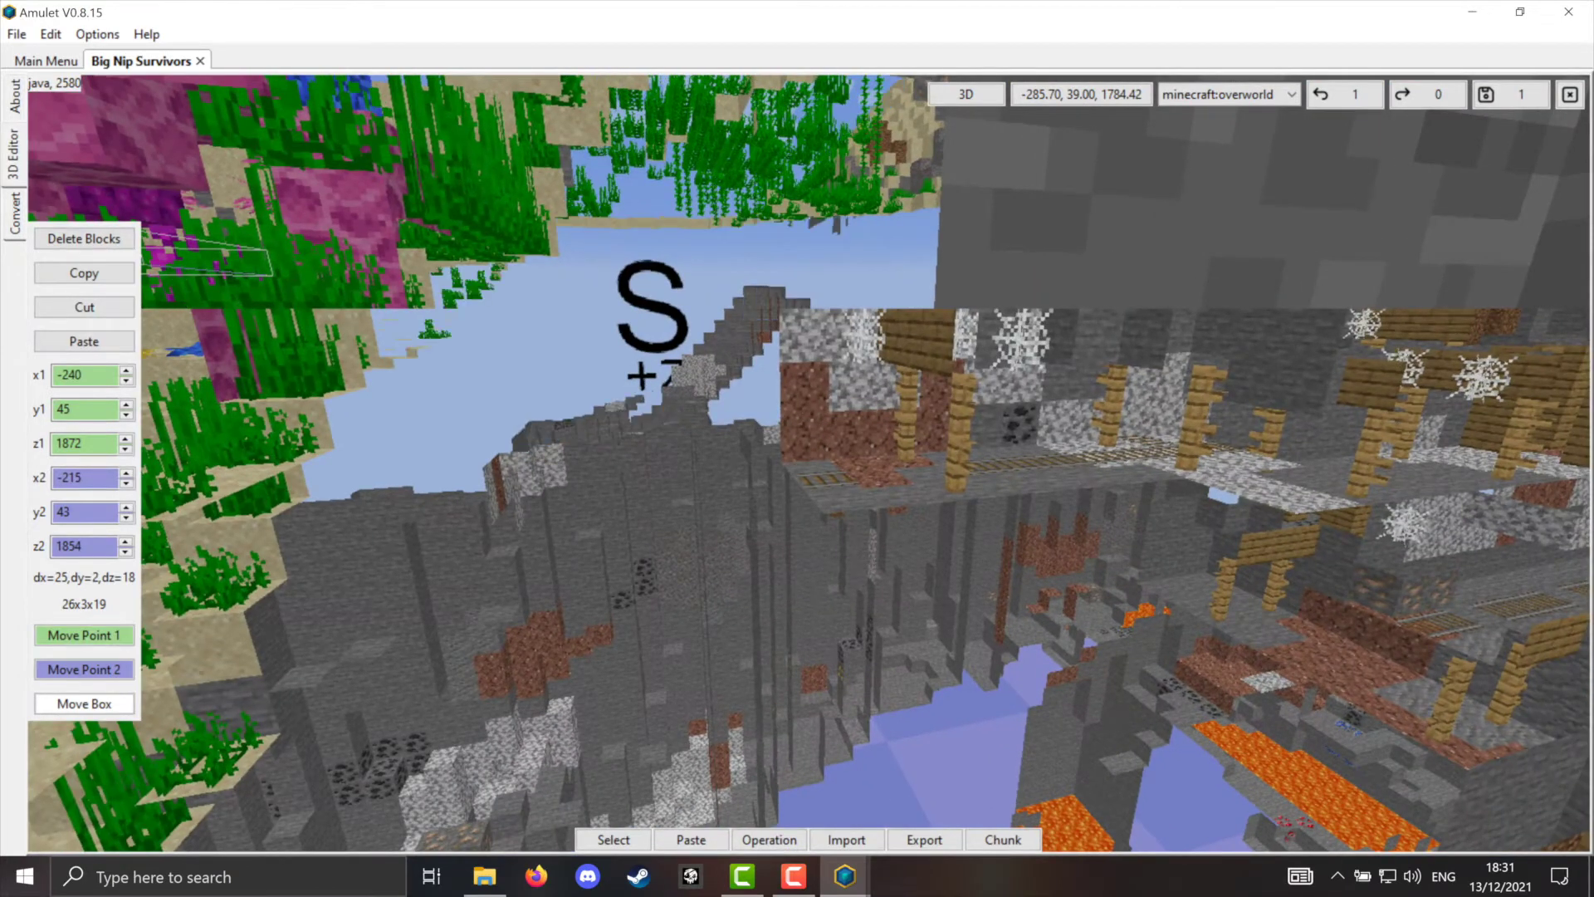
click(83, 634)
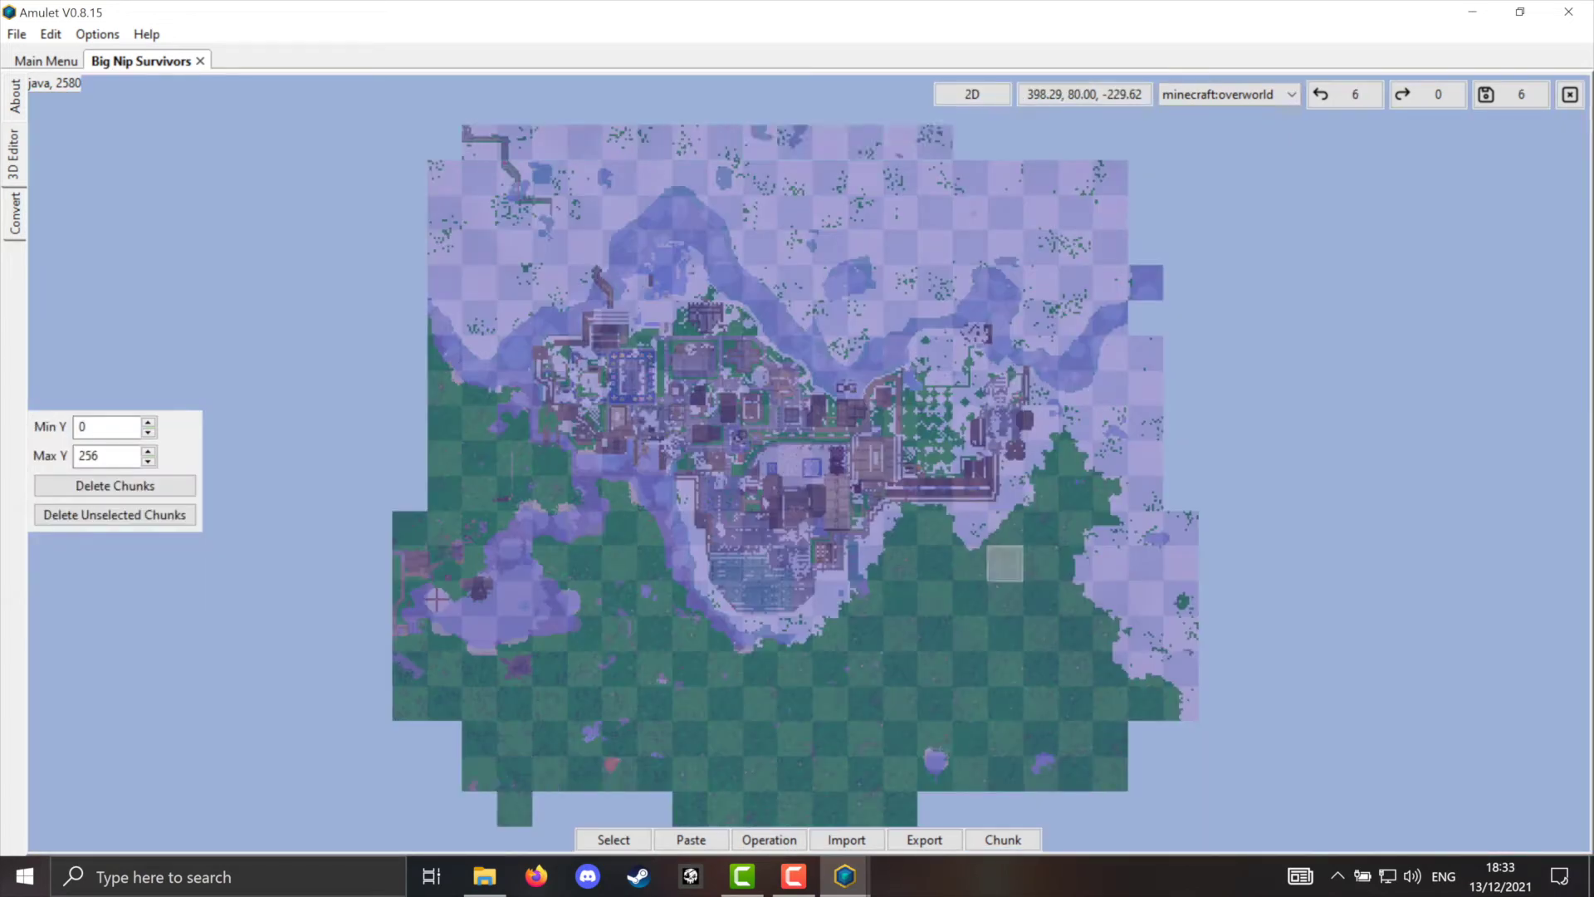
Step: Pan the chunk map west of the village and zoom in on the small houses
right_drag(585, 563, 817, 475)
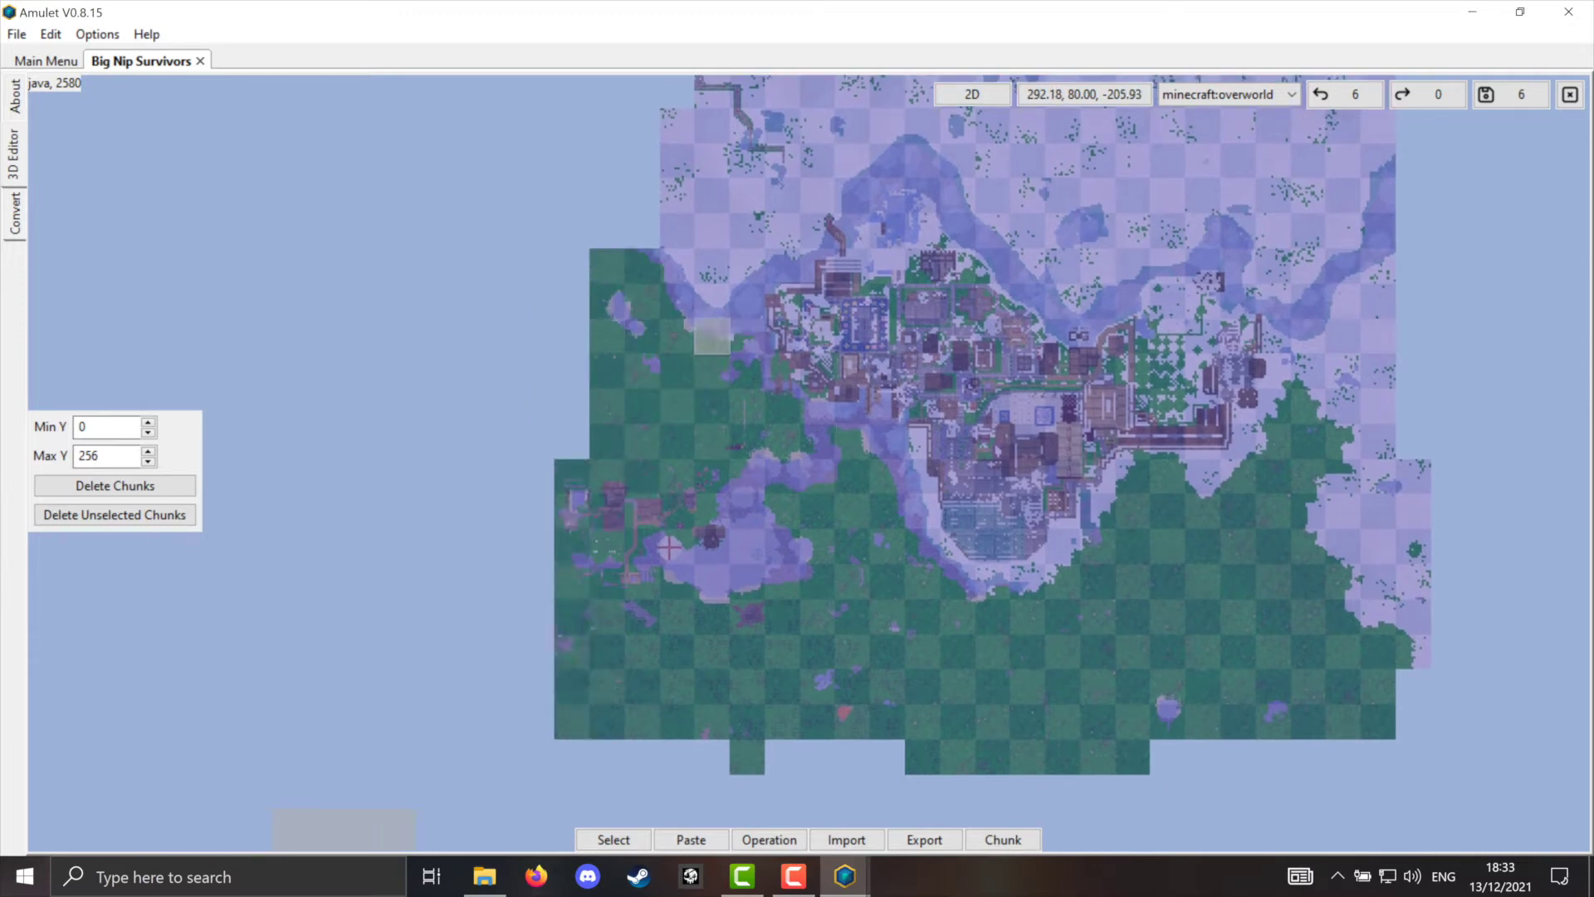
right_drag(676, 406, 886, 441)
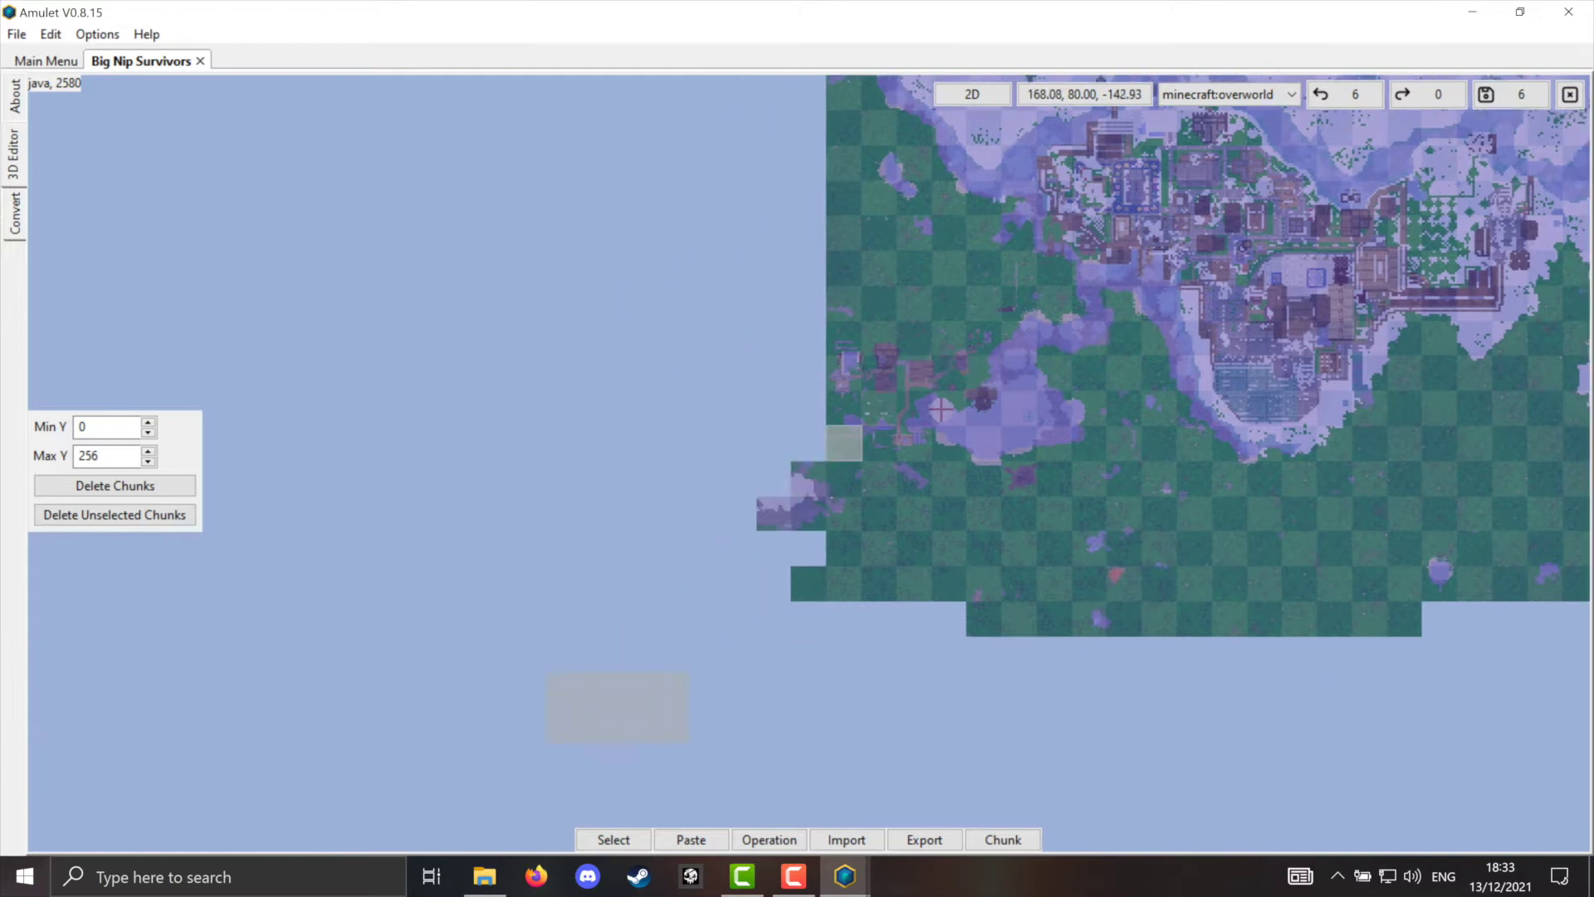
scroll(886, 441, up, 3)
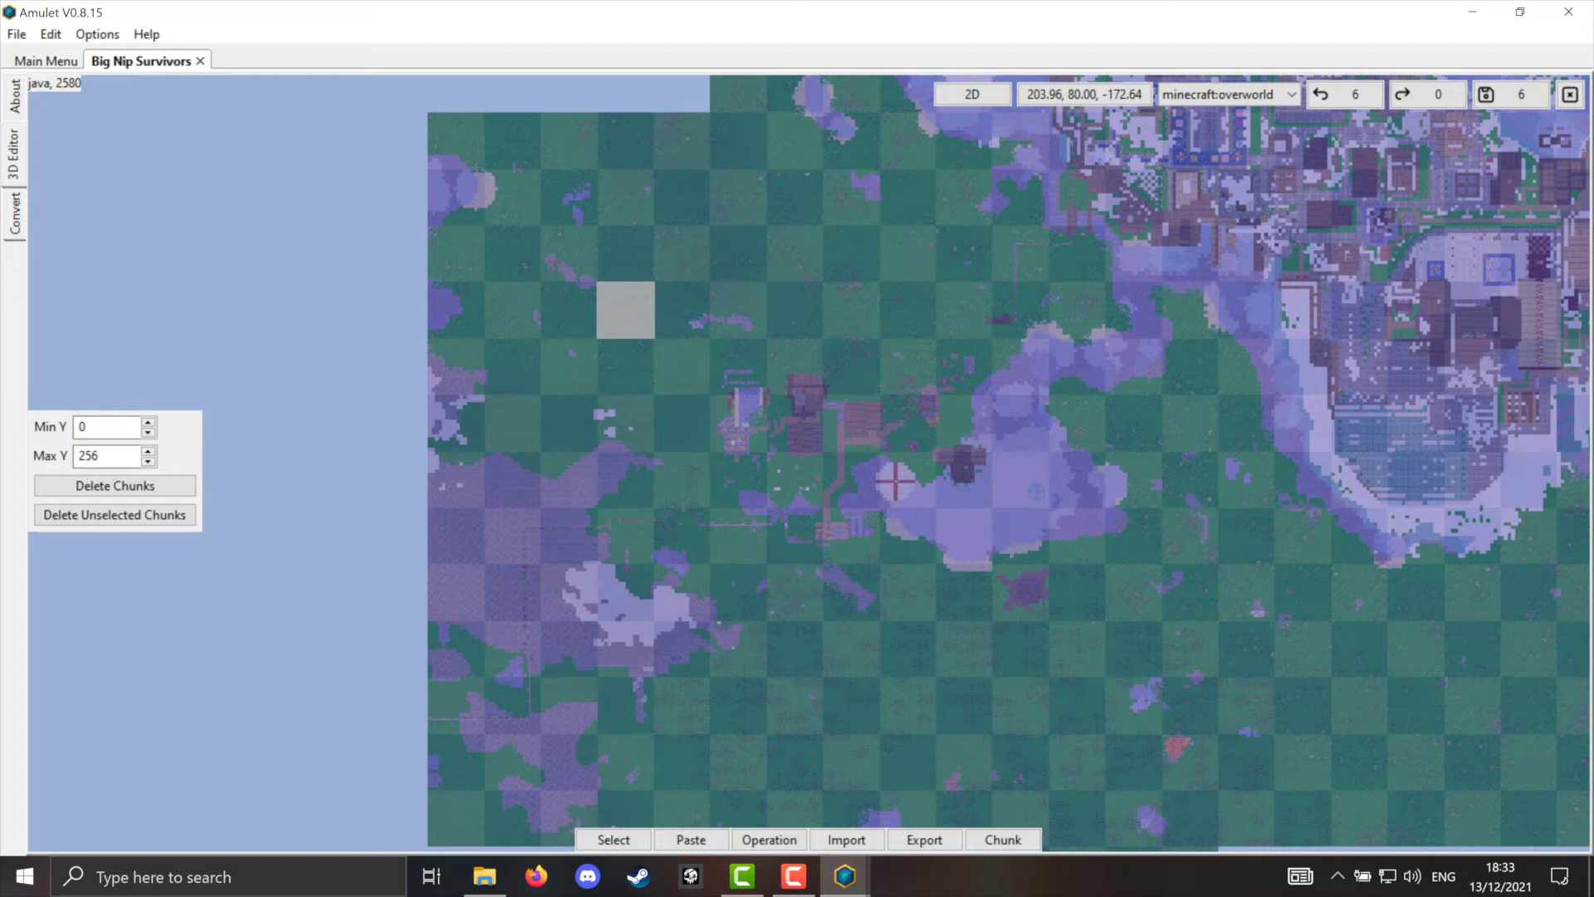
Step: Select a solid block of chunks around the small group of houses
drag(683, 254, 1078, 254)
drag(1077, 310, 1078, 704)
drag(1022, 704, 682, 704)
drag(682, 648, 683, 309)
drag(626, 423, 626, 649)
drag(1135, 310, 1135, 649)
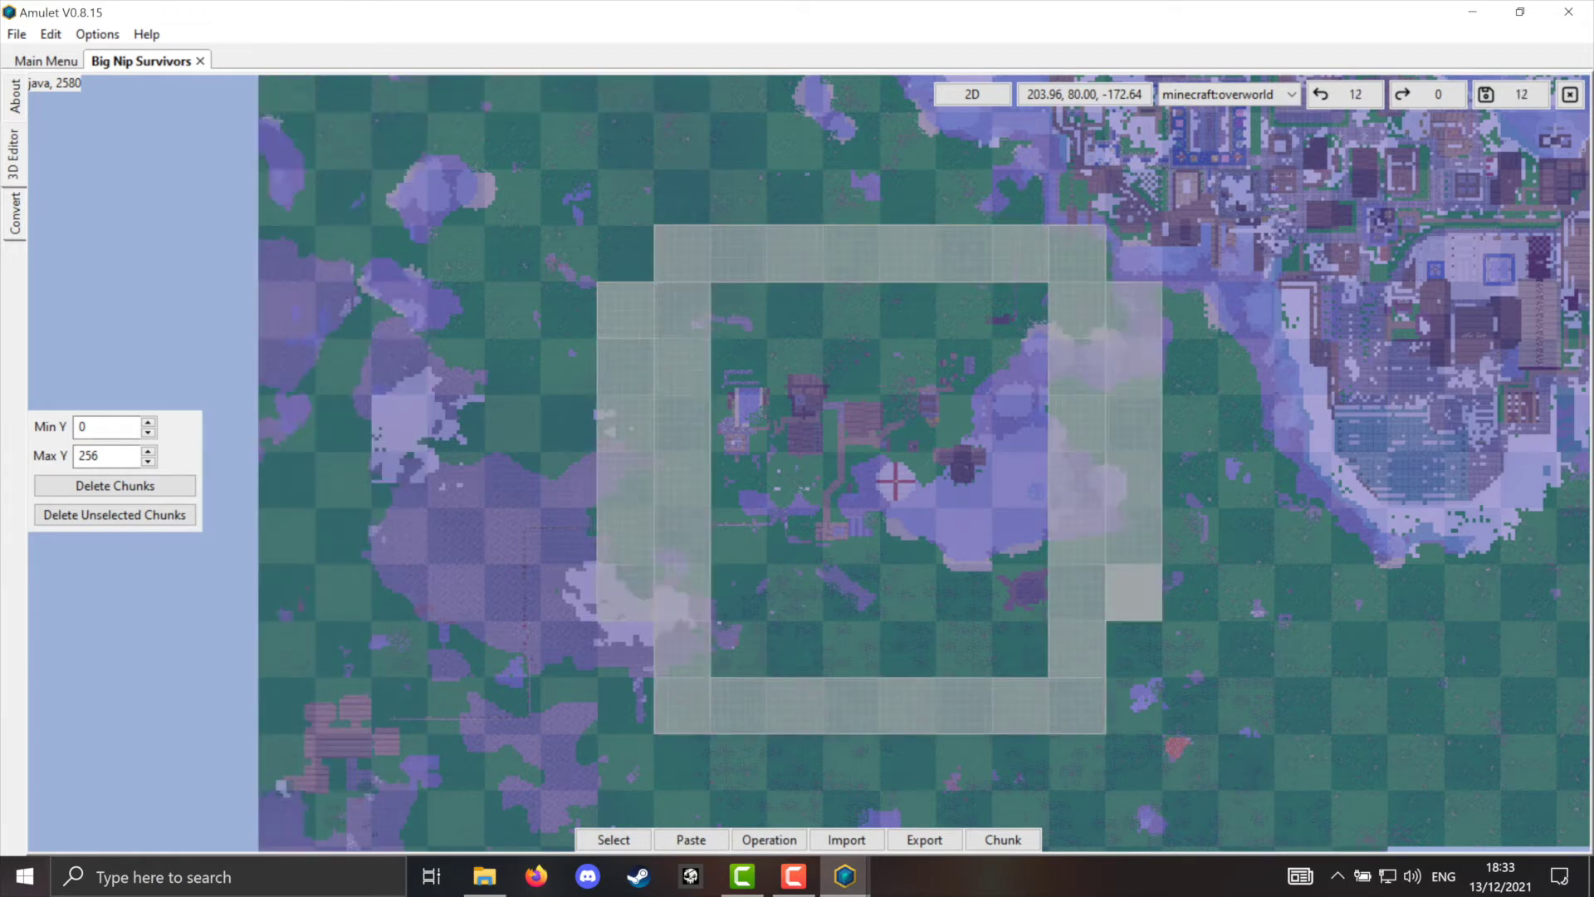
click(796, 366)
drag(739, 310, 1078, 649)
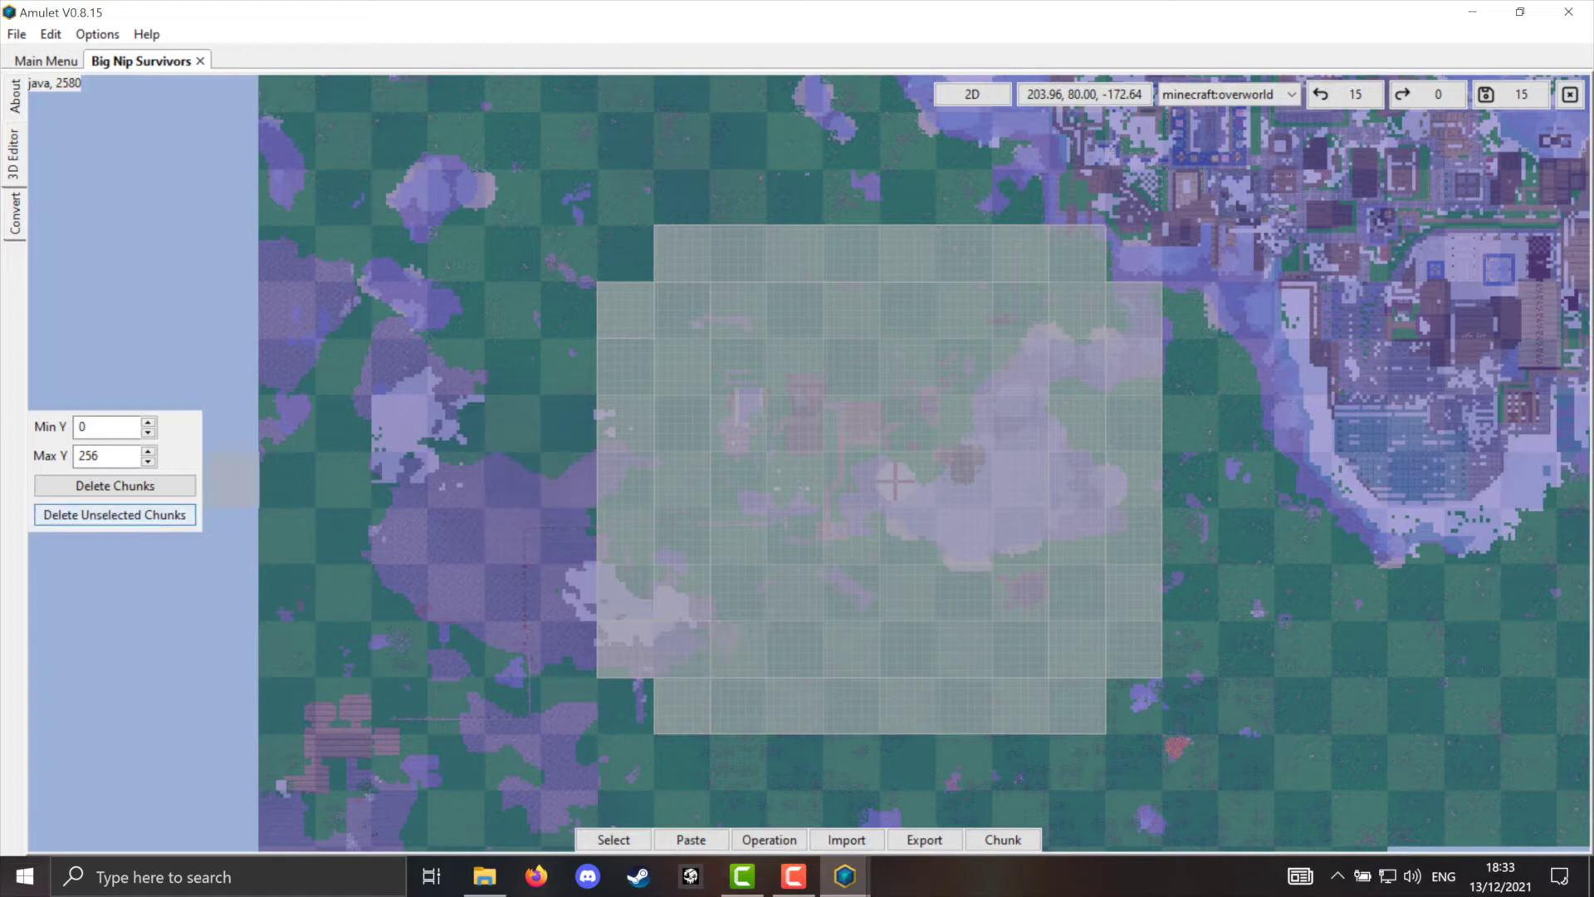
Step: Delete all unselected chunks with an undo point, then pan to review the remaining terrain
click(117, 515)
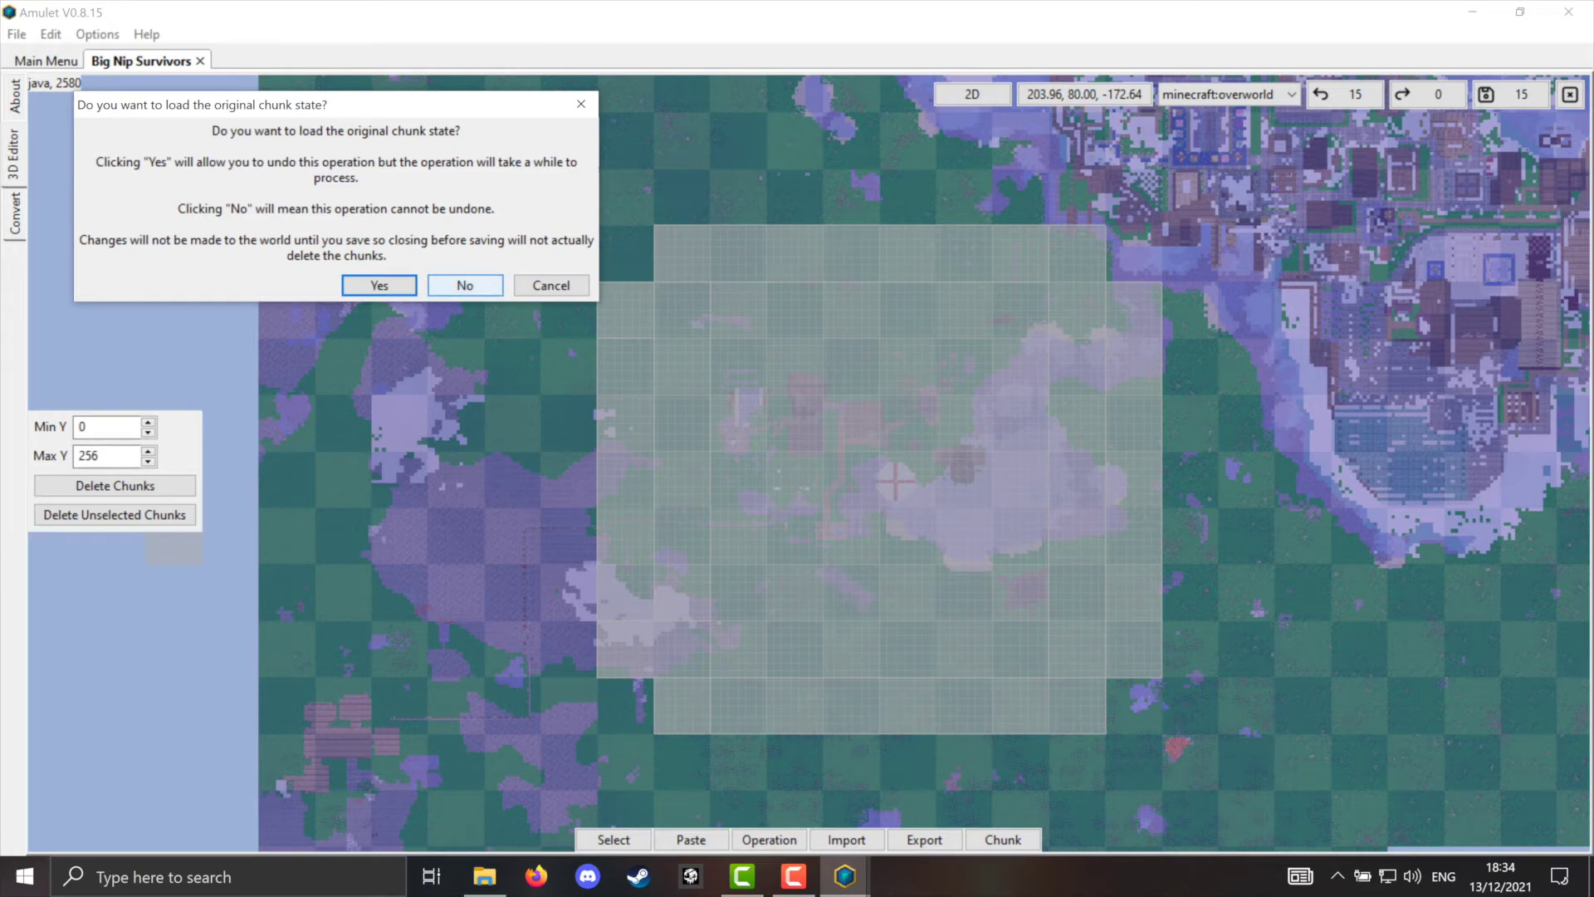
click(380, 285)
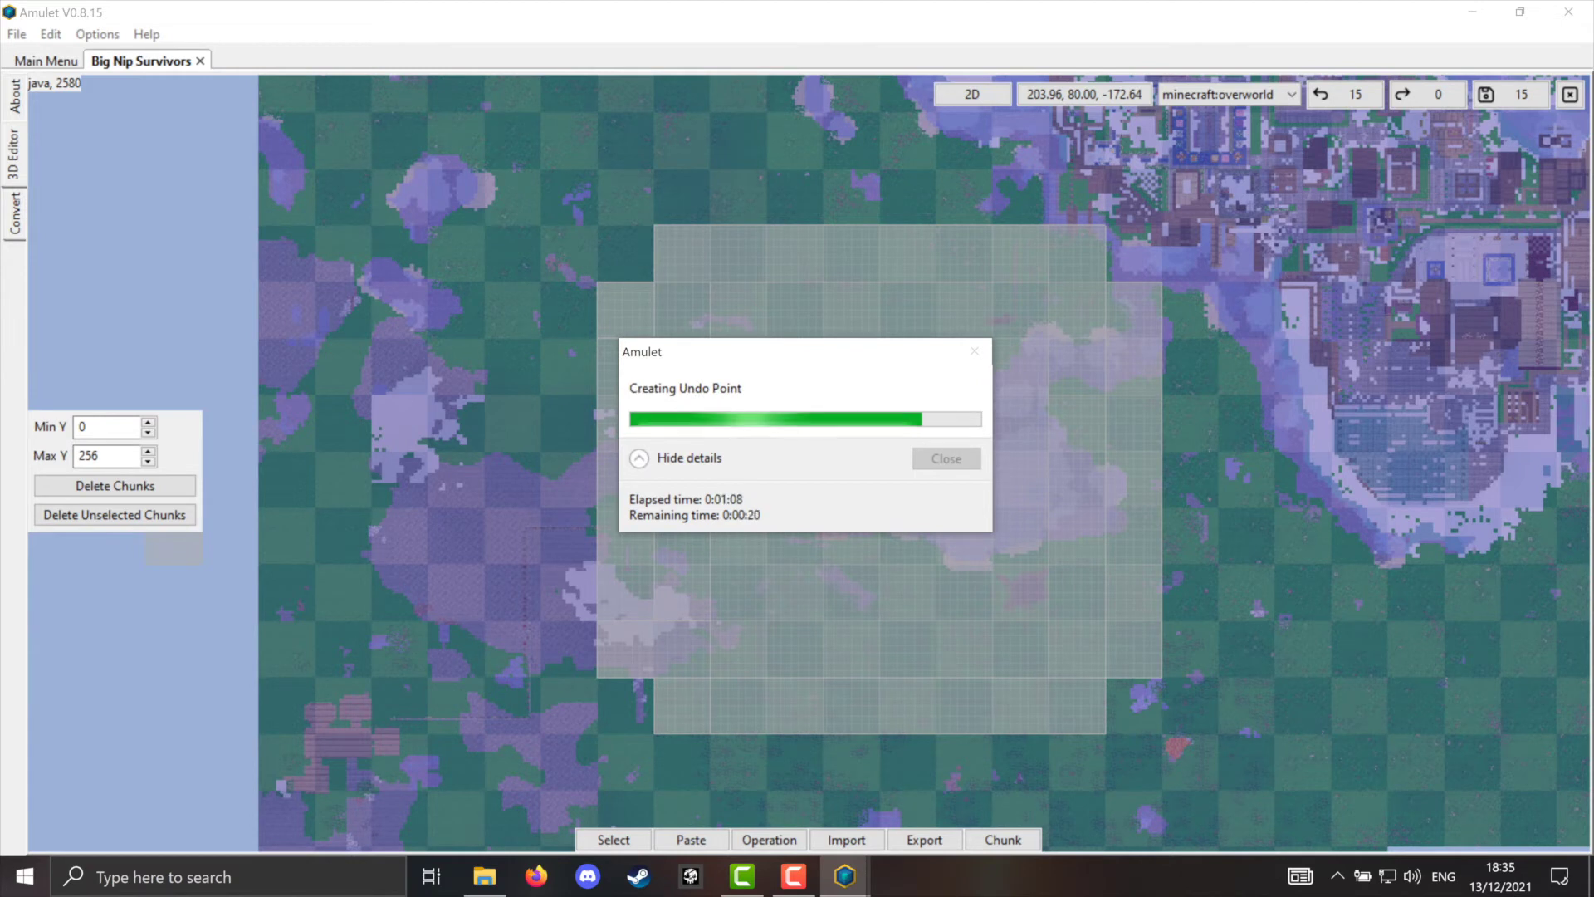
key(d)
key(w)
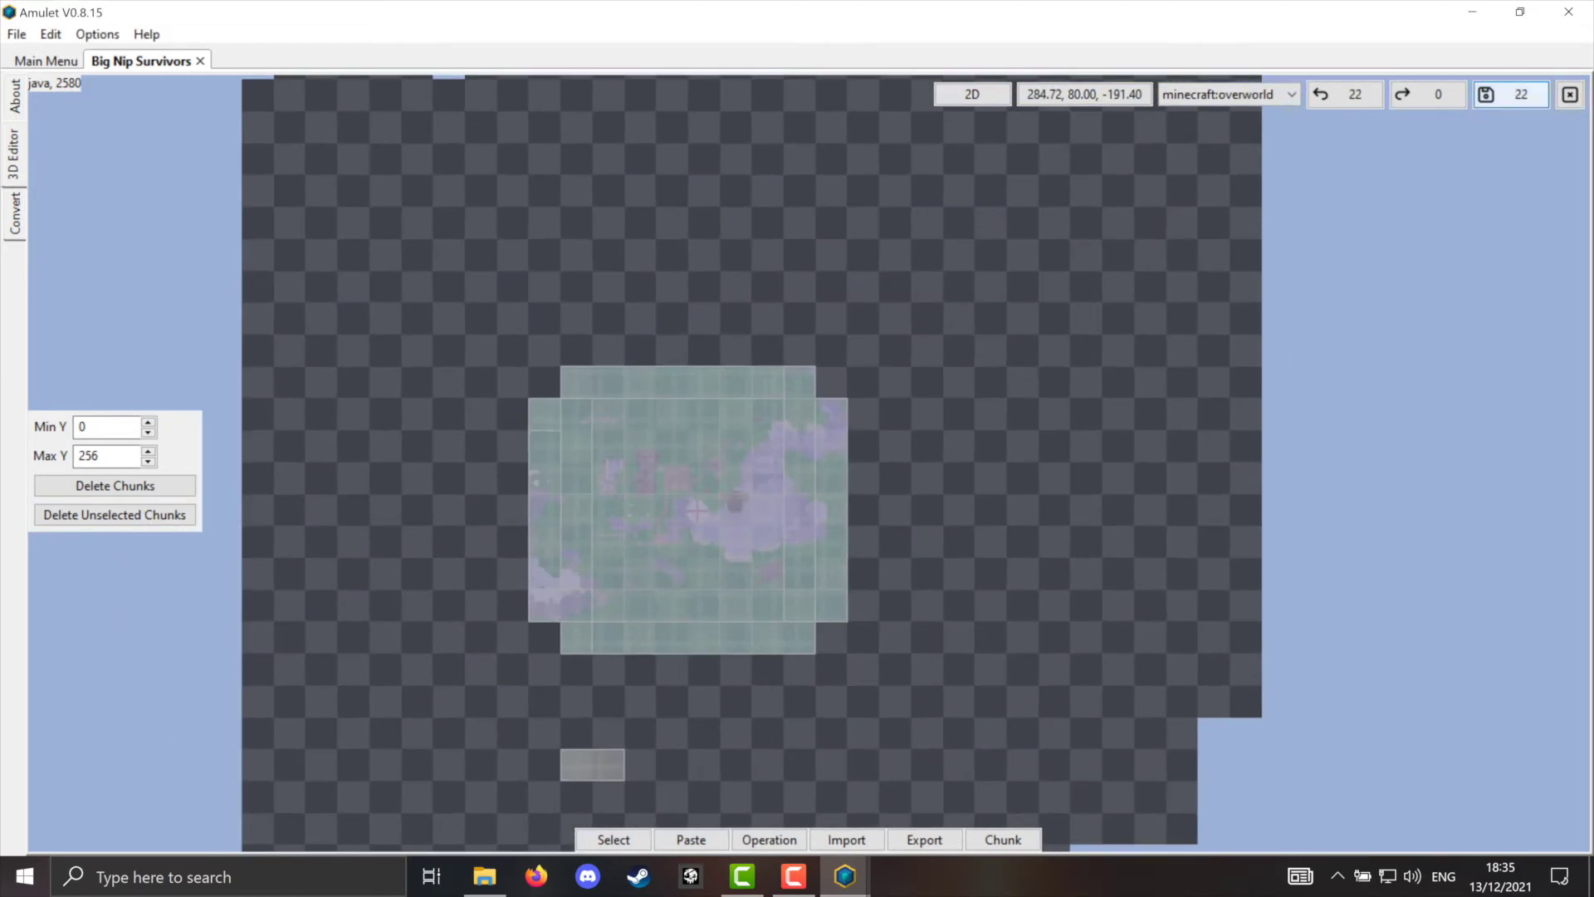
Step: Save the trimmed Big Nip Survivors world to disk
click(1486, 94)
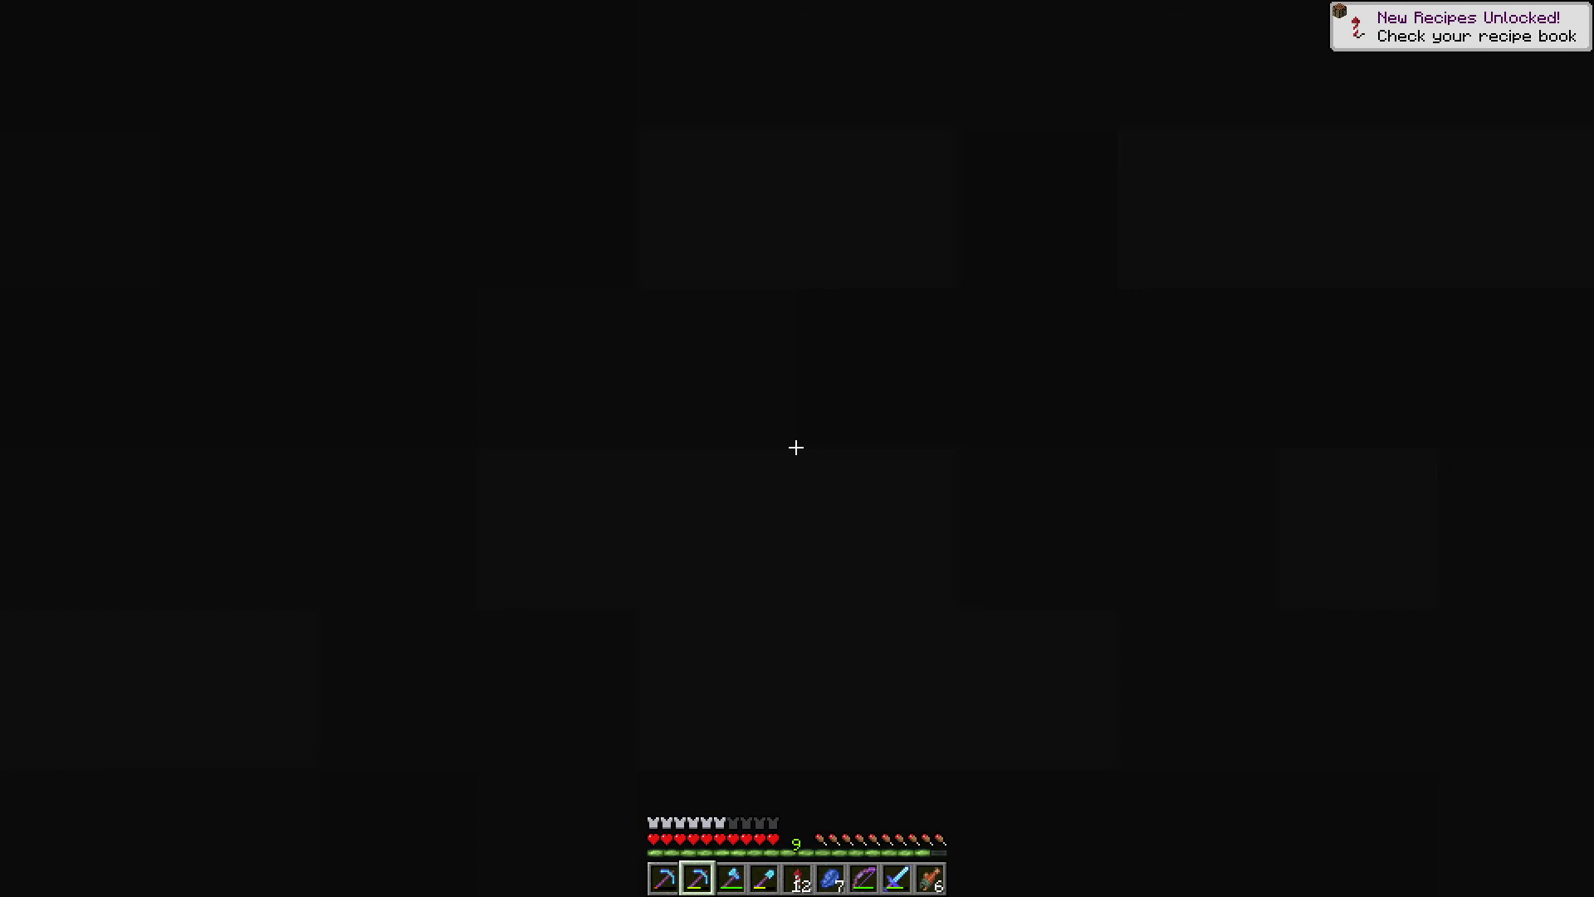
Step: Switch the player to Creative mode with /gamemode creative
text(/game)
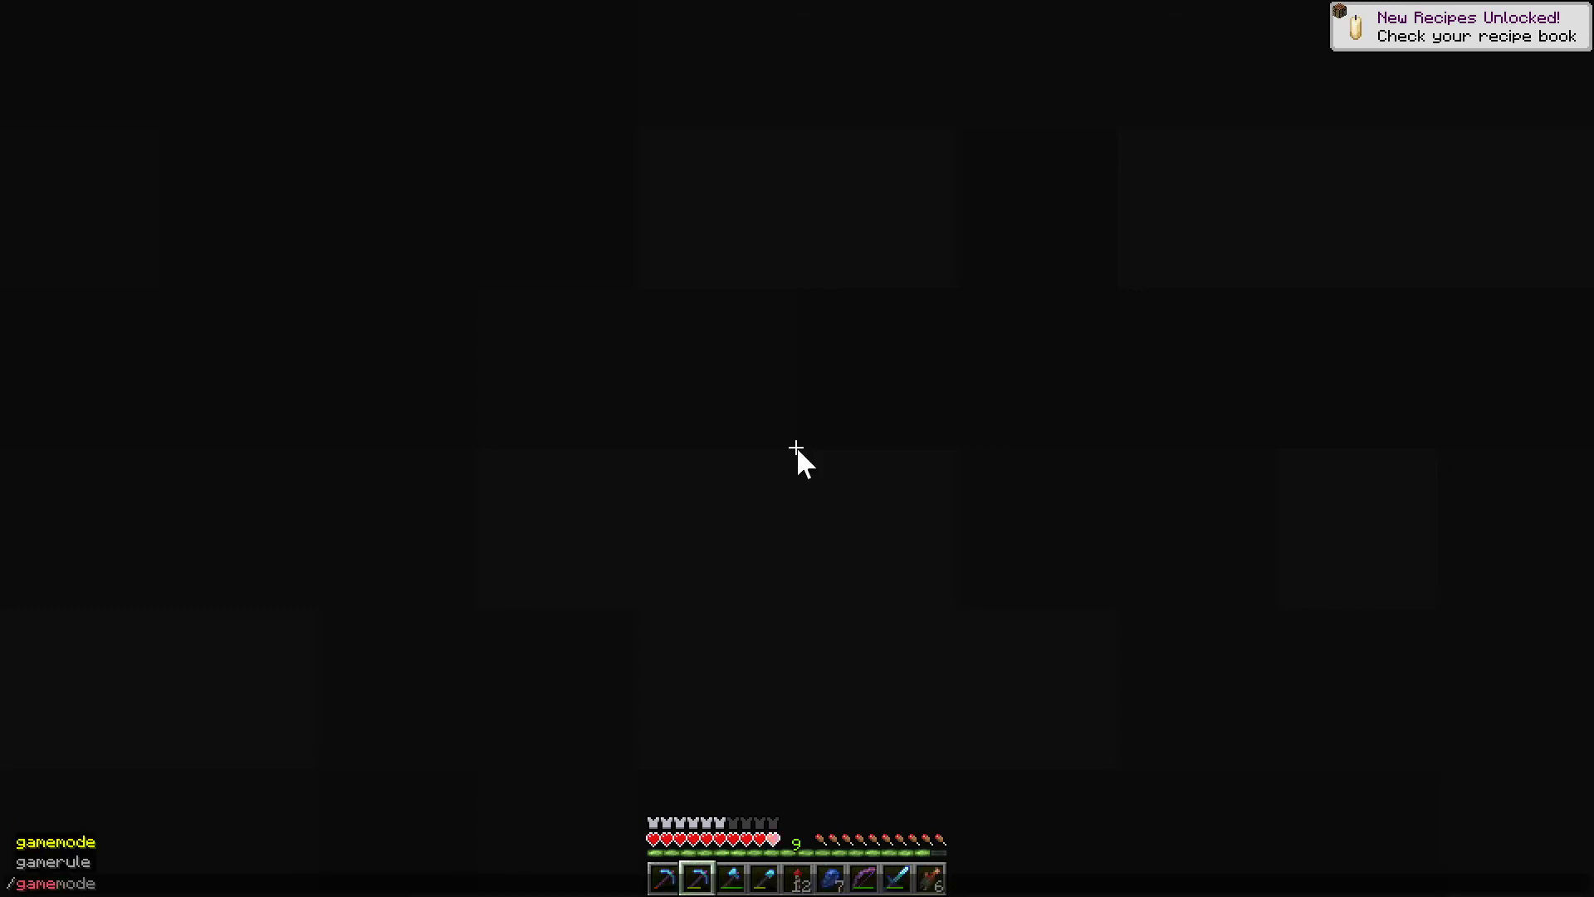
key(Tab)
text(c)
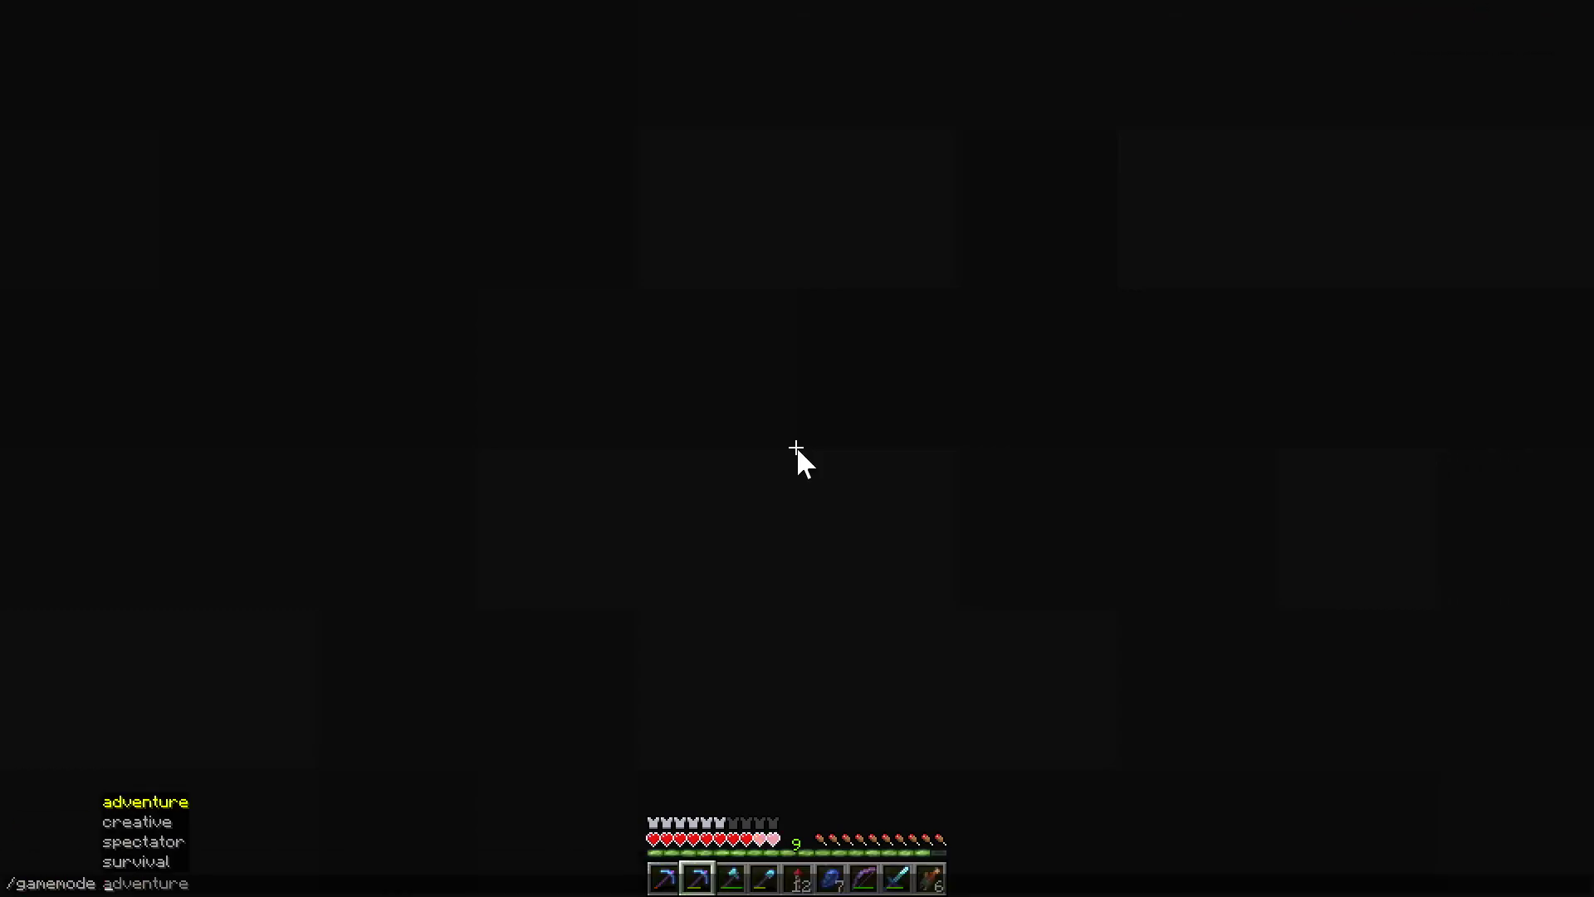
key(Tab)
key(Return)
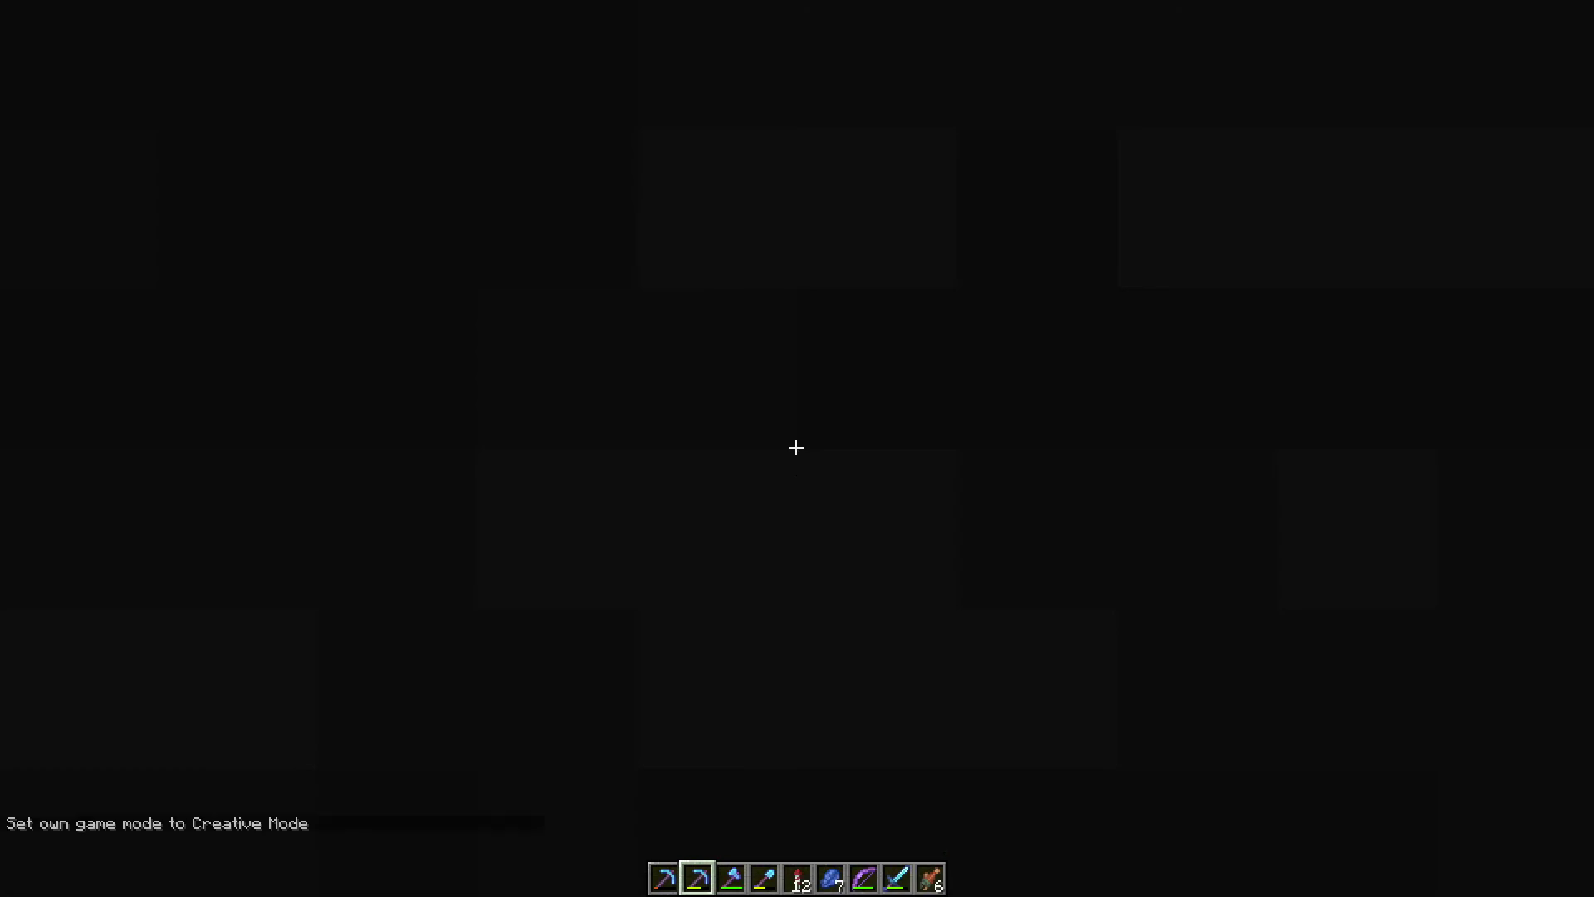
Step: Switch the player to Spectator mode with /gamemode spectator
key(slash)
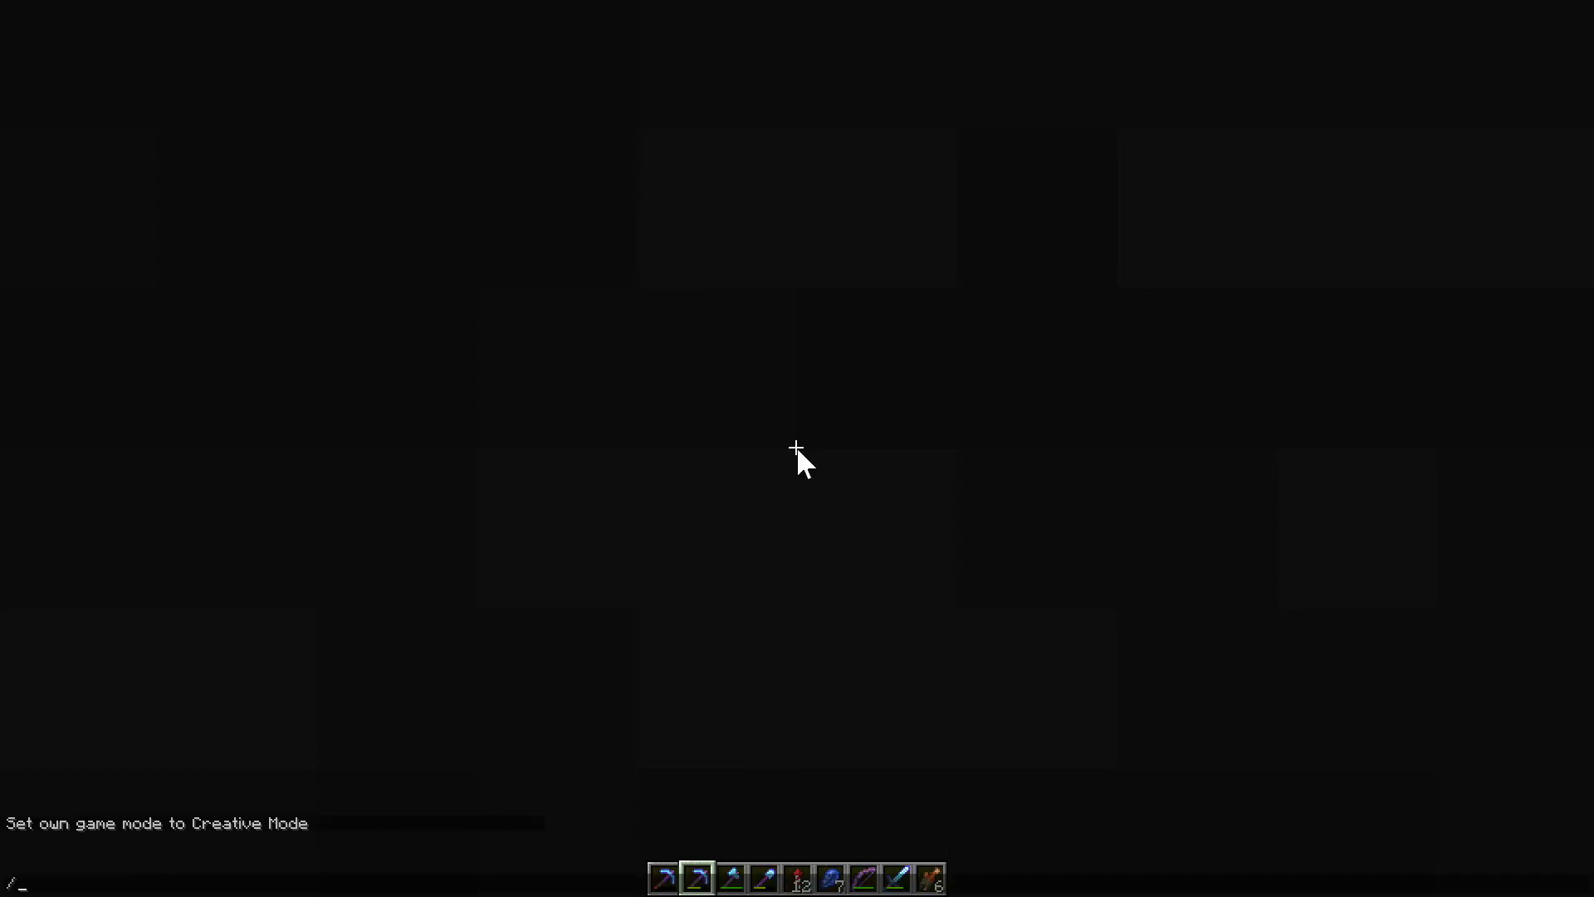
key(Up)
key(BackSpace)
key(BackSpace)
key(BackSpace)
key(BackSpace)
key(BackSpace)
key(BackSpace)
key(BackSpace)
key(BackSpace)
key(Tab)
key(BackSpace)
key(BackSpace)
key(BackSpace)
key(BackSpace)
key(BackSpace)
key(BackSpace)
key(BackSpace)
key(BackSpace)
key(BackSpace)
text(s)
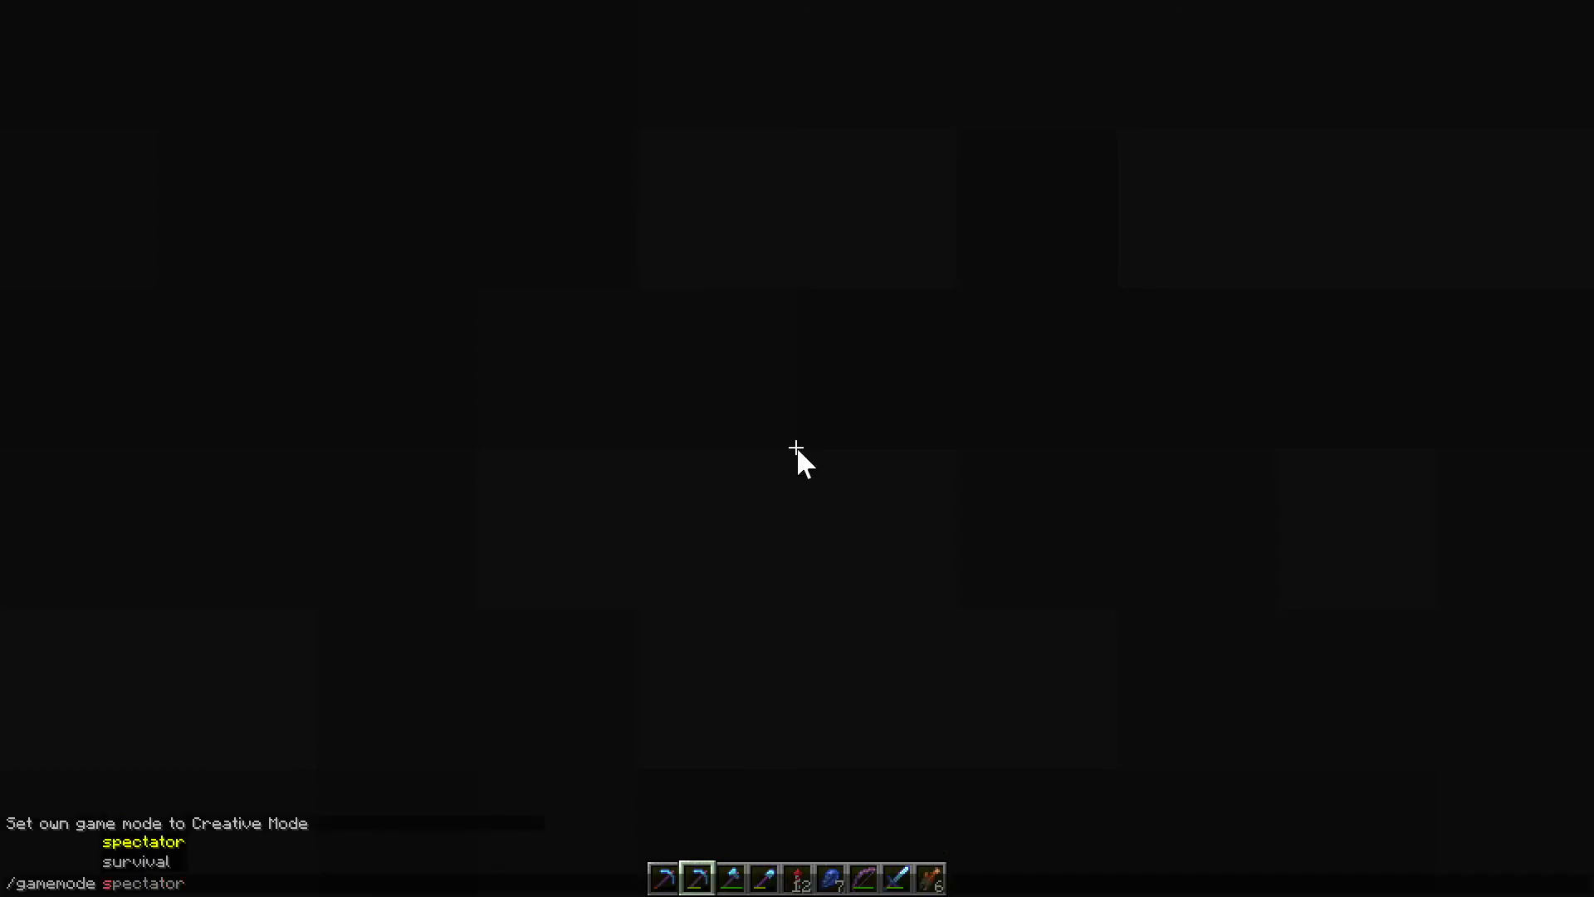
text(pectator)
key(Return)
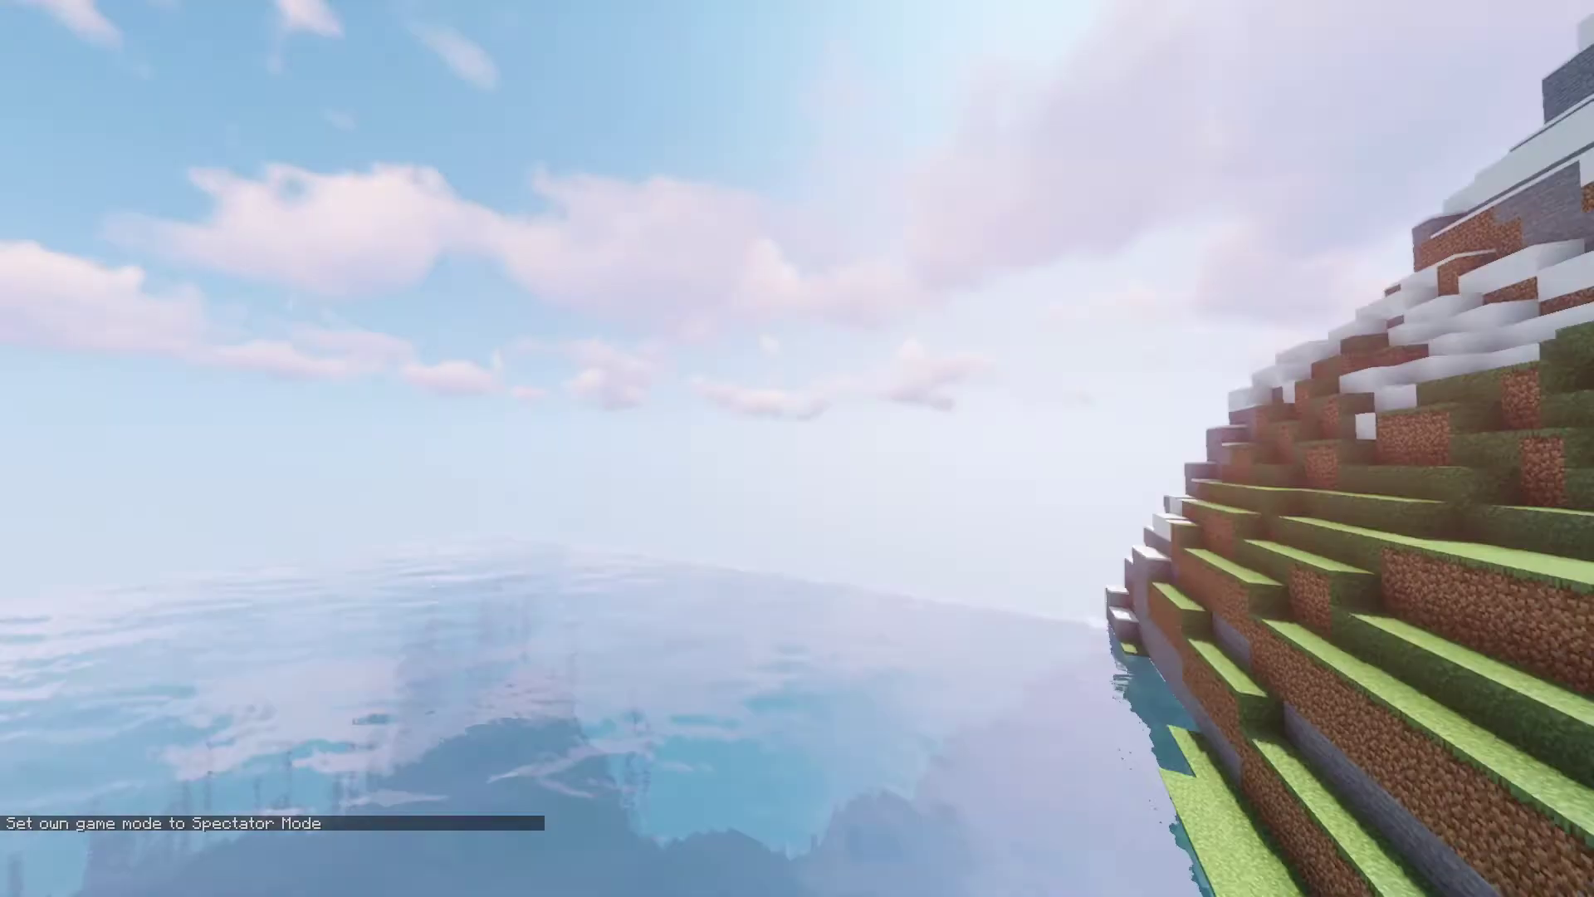
Step: Teleport to 0 100 0 and show the F3 debug coordinates
key(slash)
text(tp @p0 100 0)
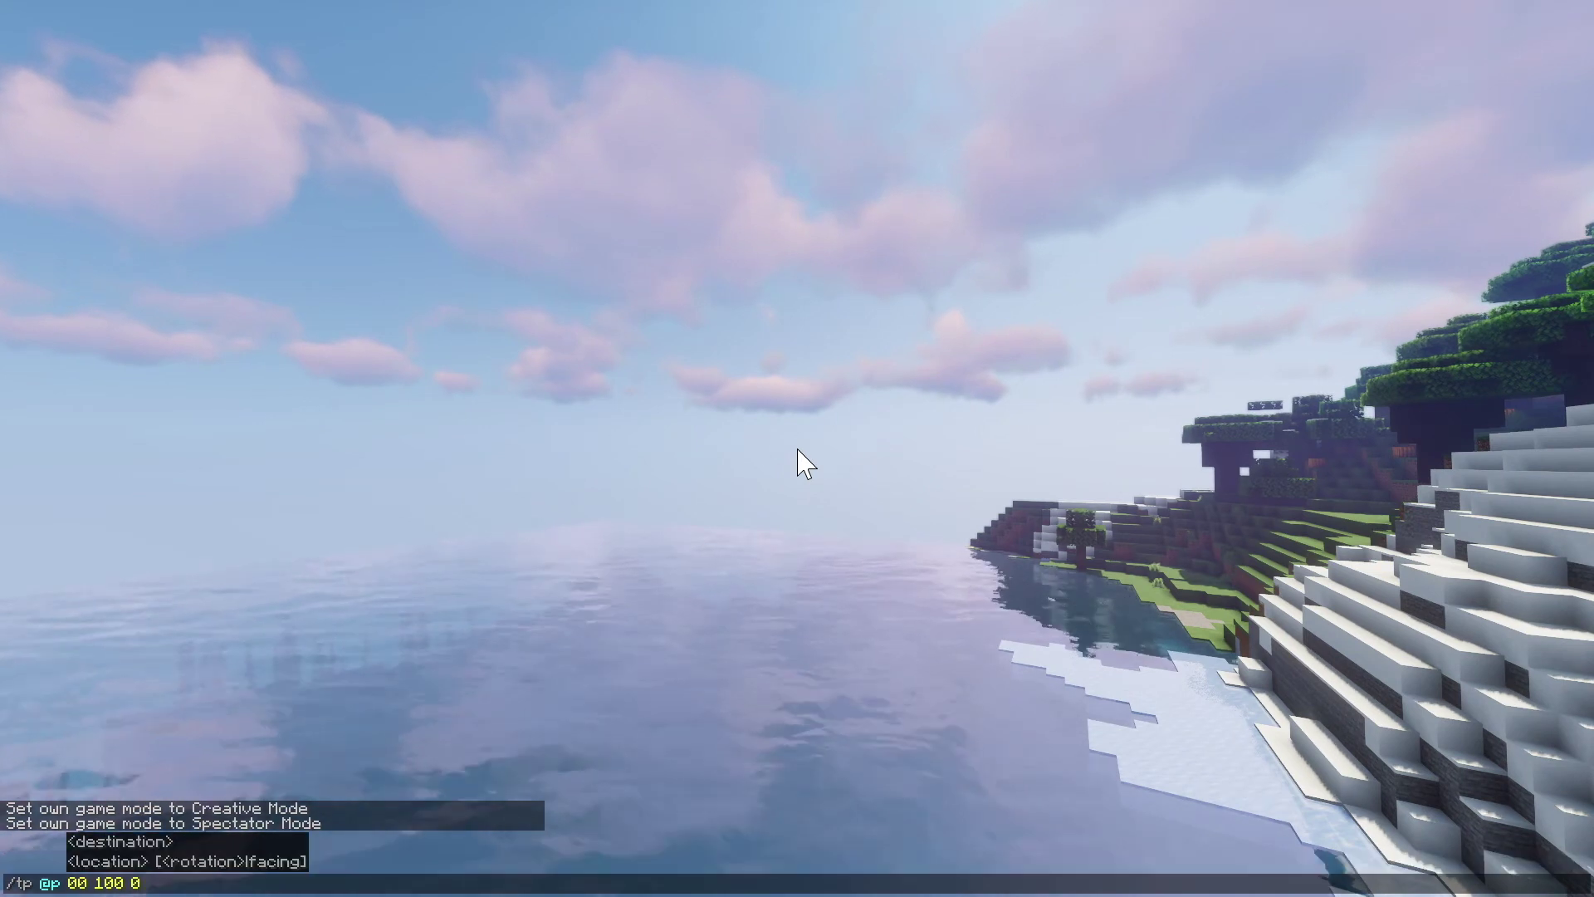
key(Return)
key(w)
key(F3)
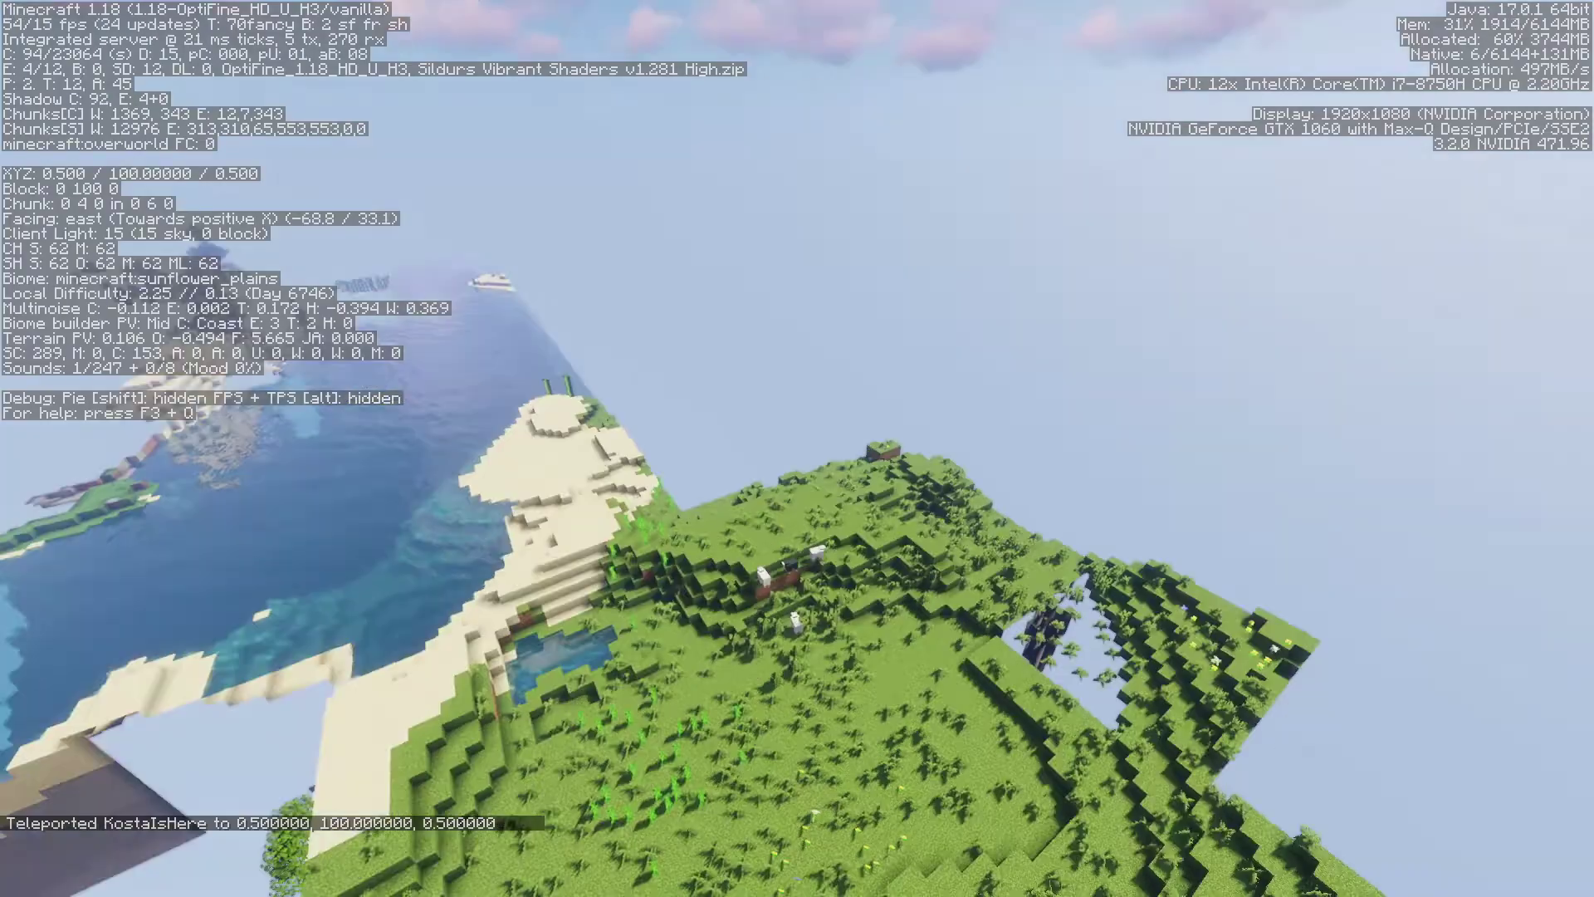
Step: Fly over the kept land, ocean, coastline and river toward the forested shore
key(w)
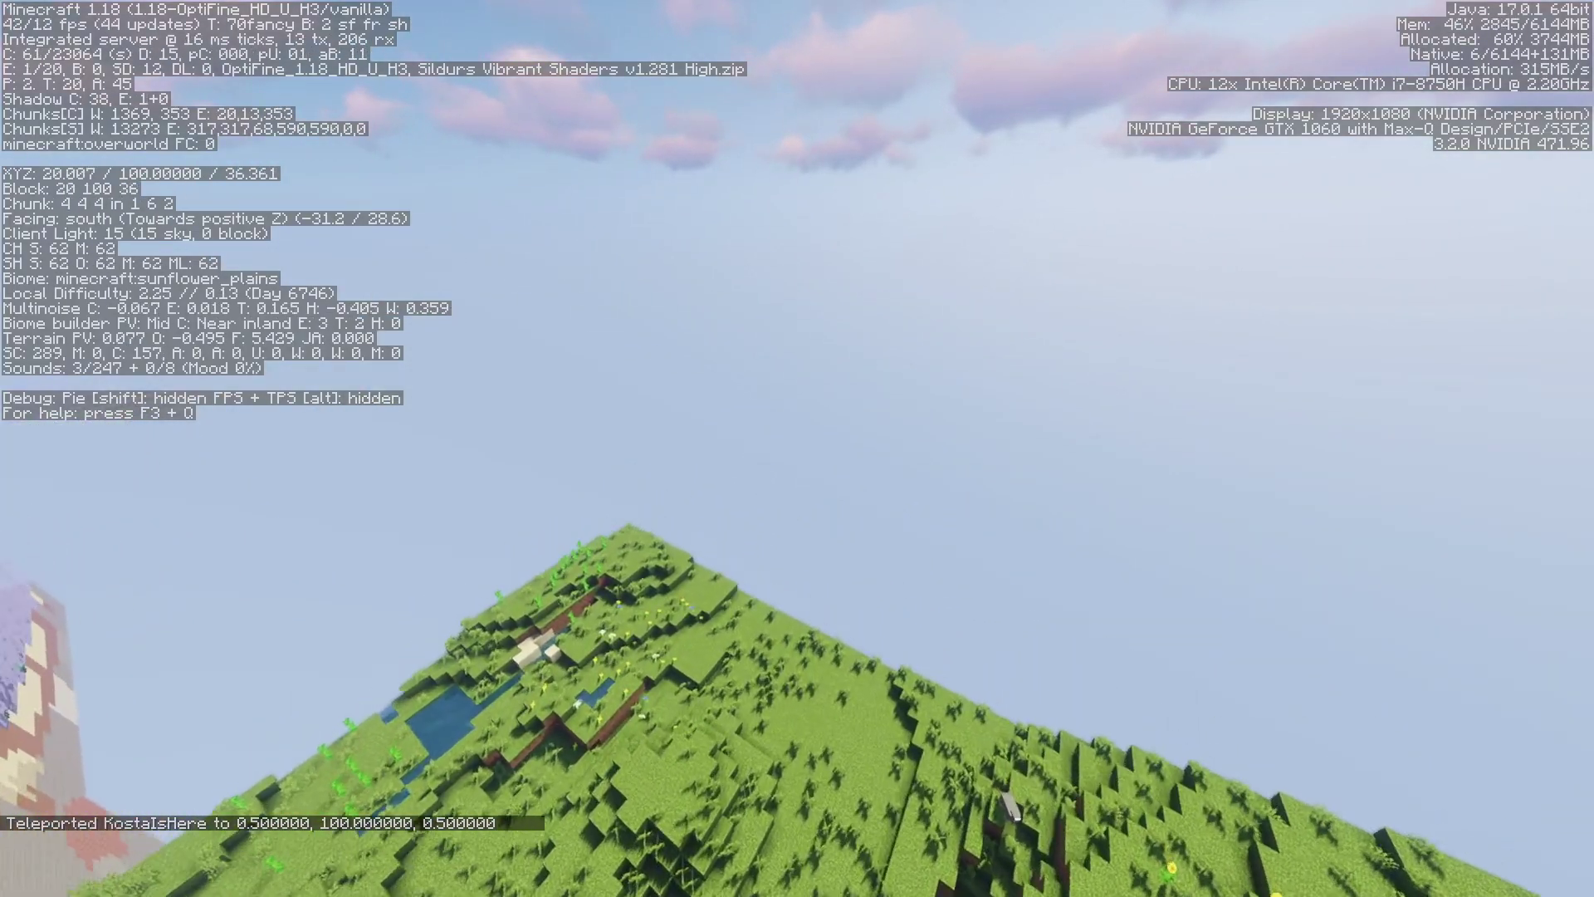
key(w)
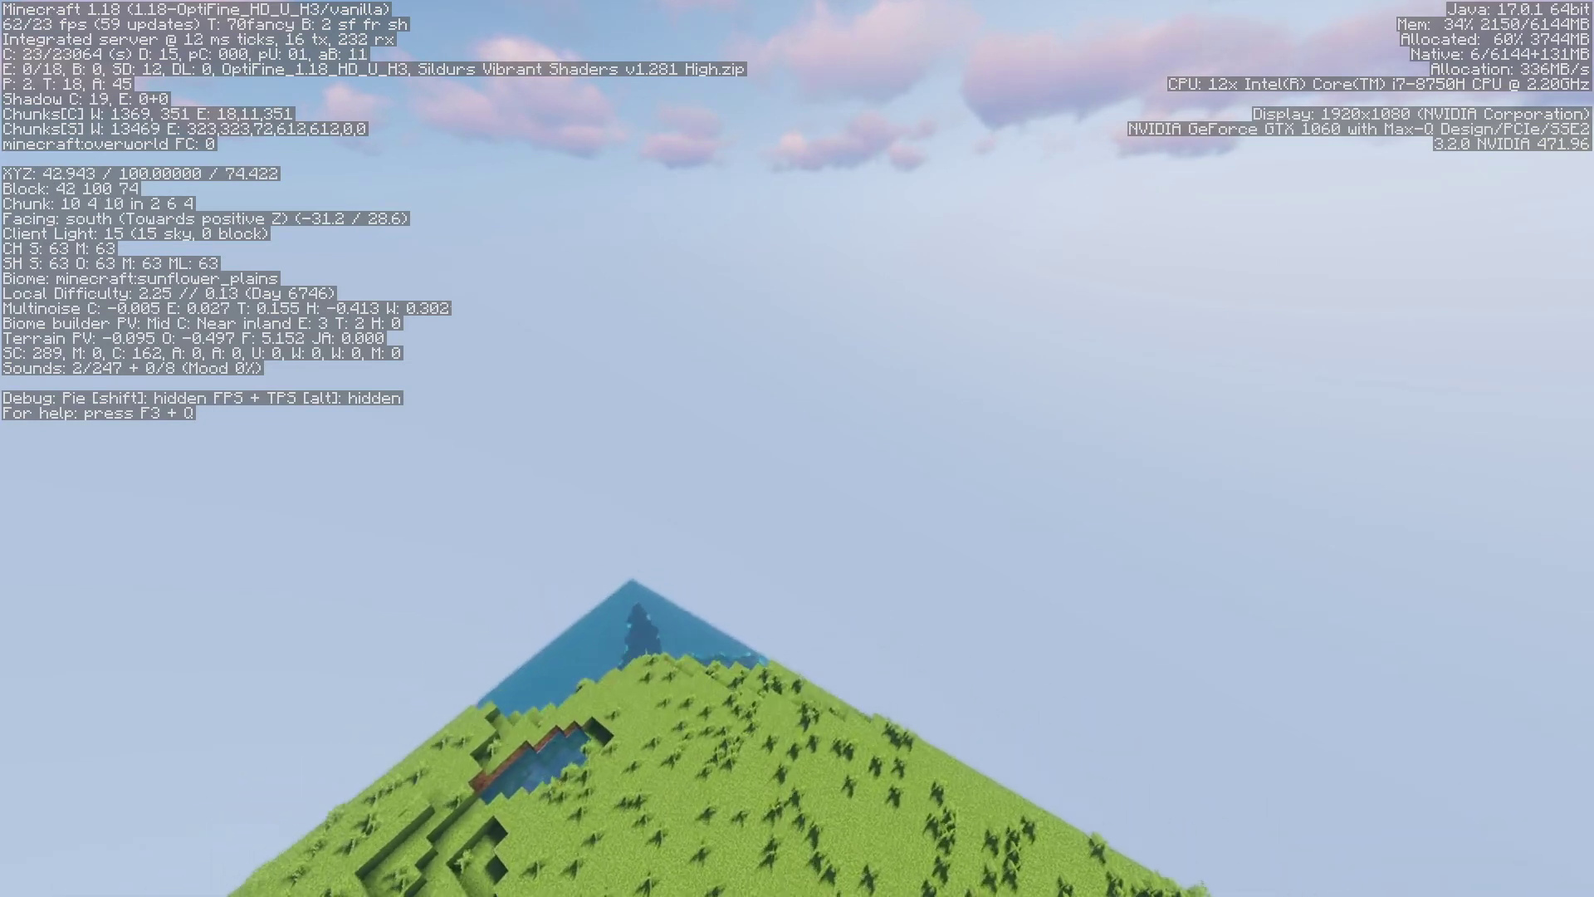
key(w)
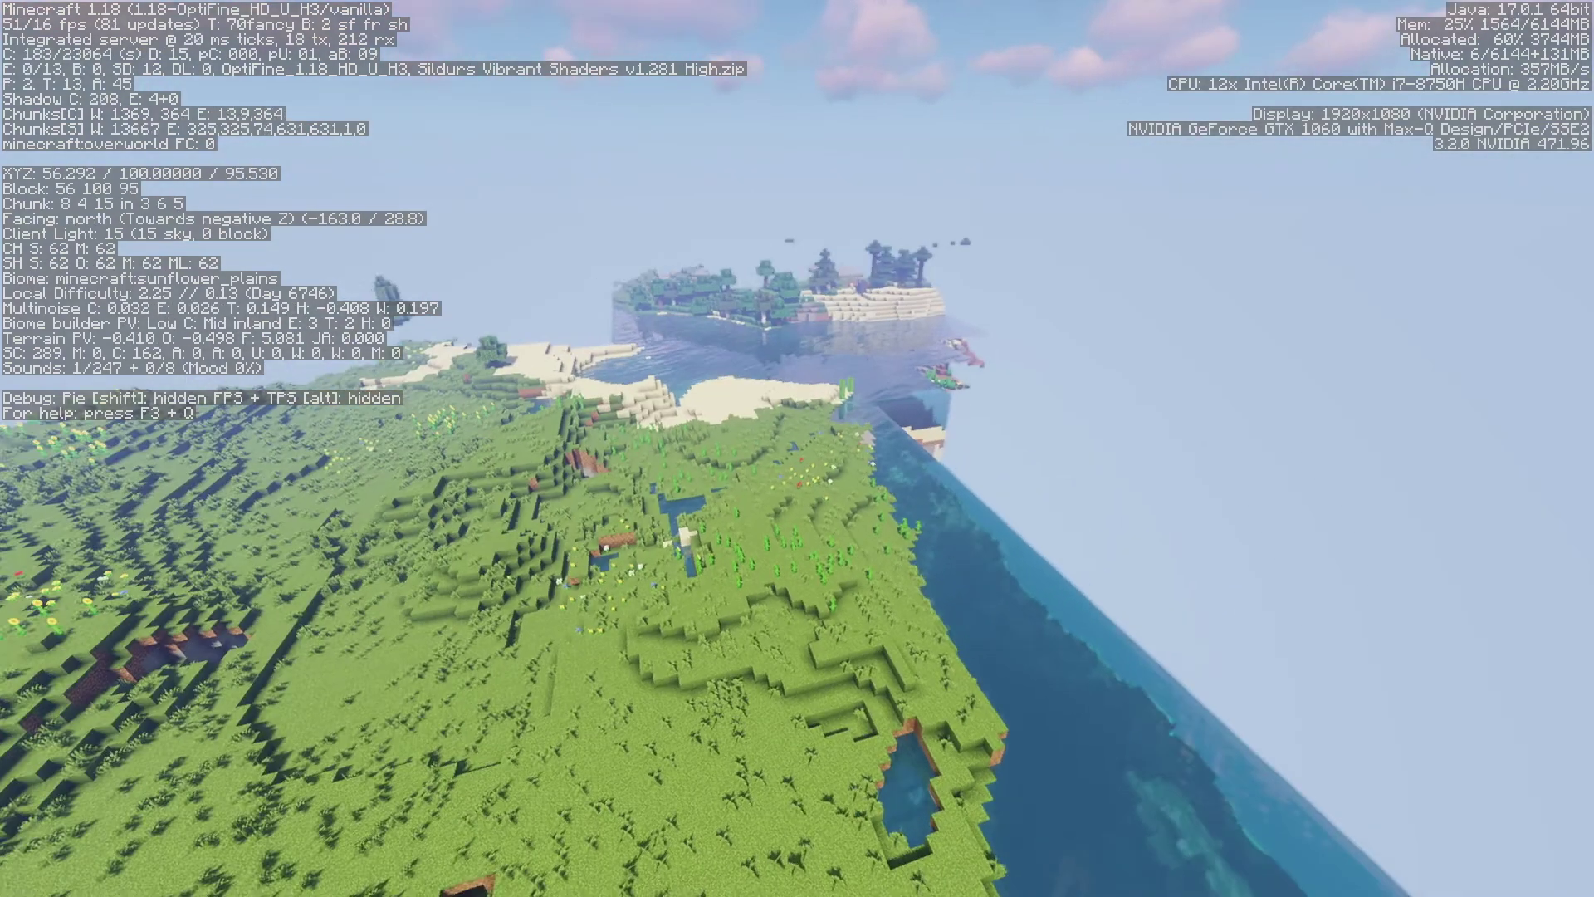
key(w)
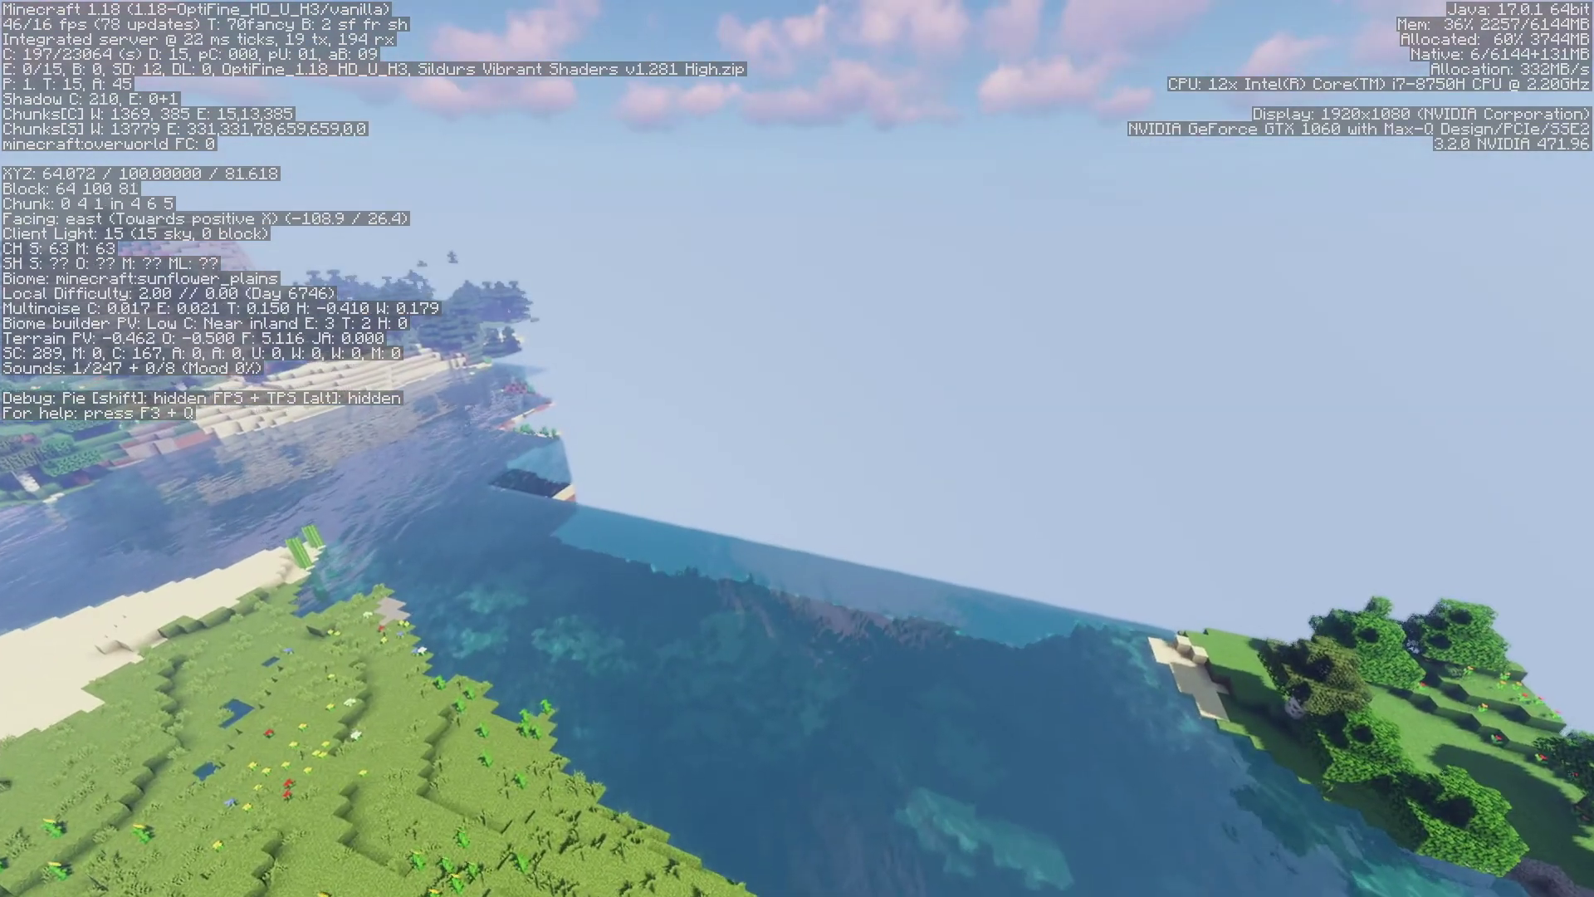
key(w)
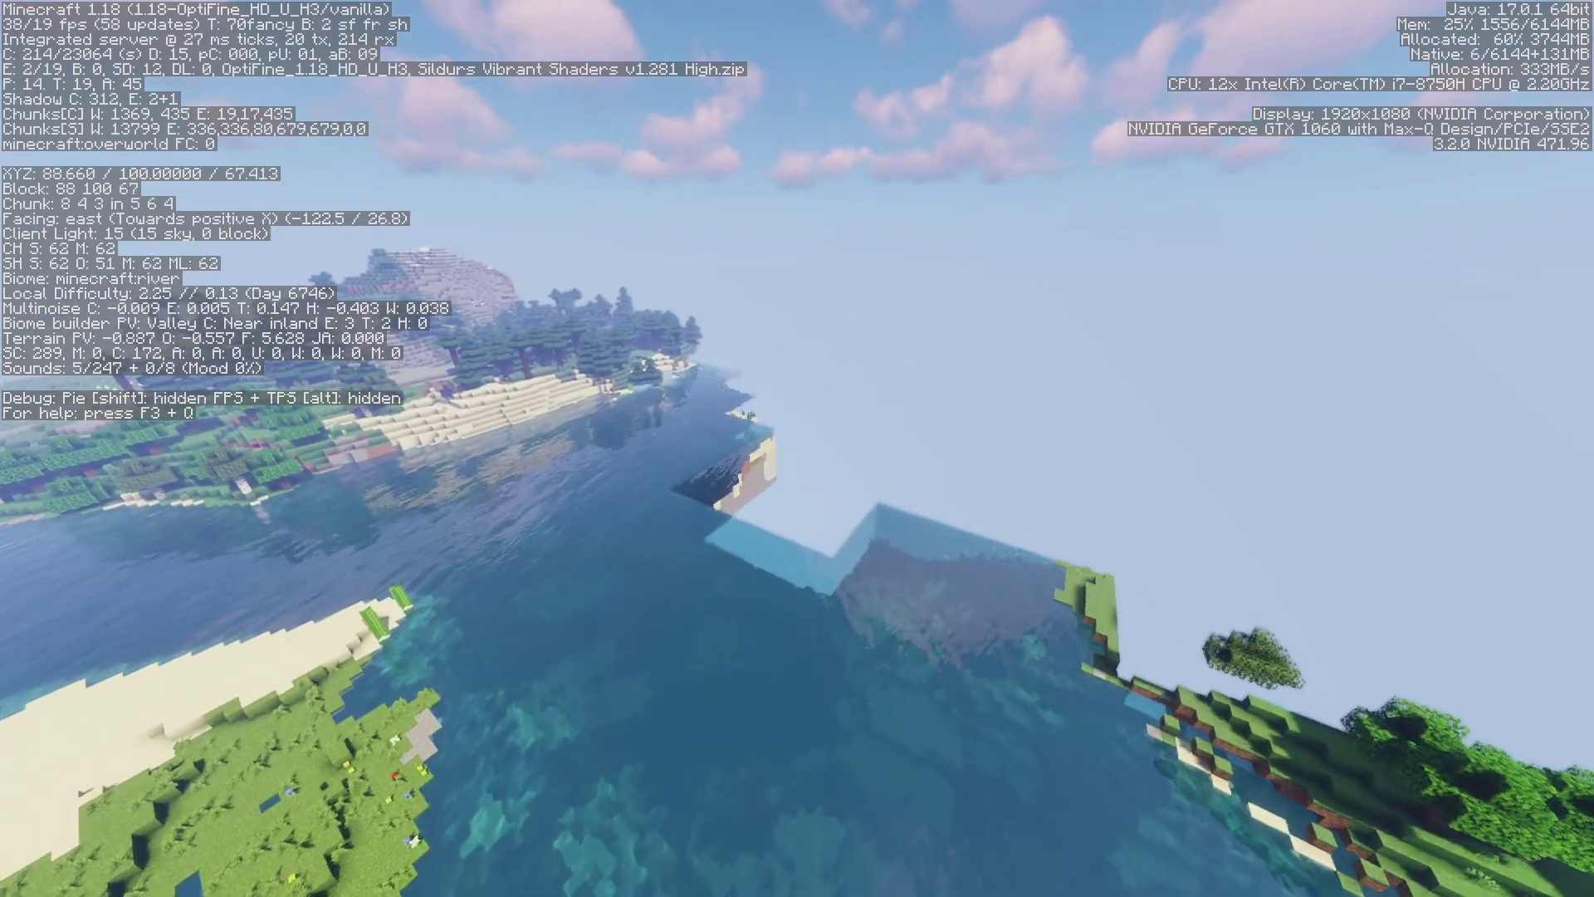
key(w)
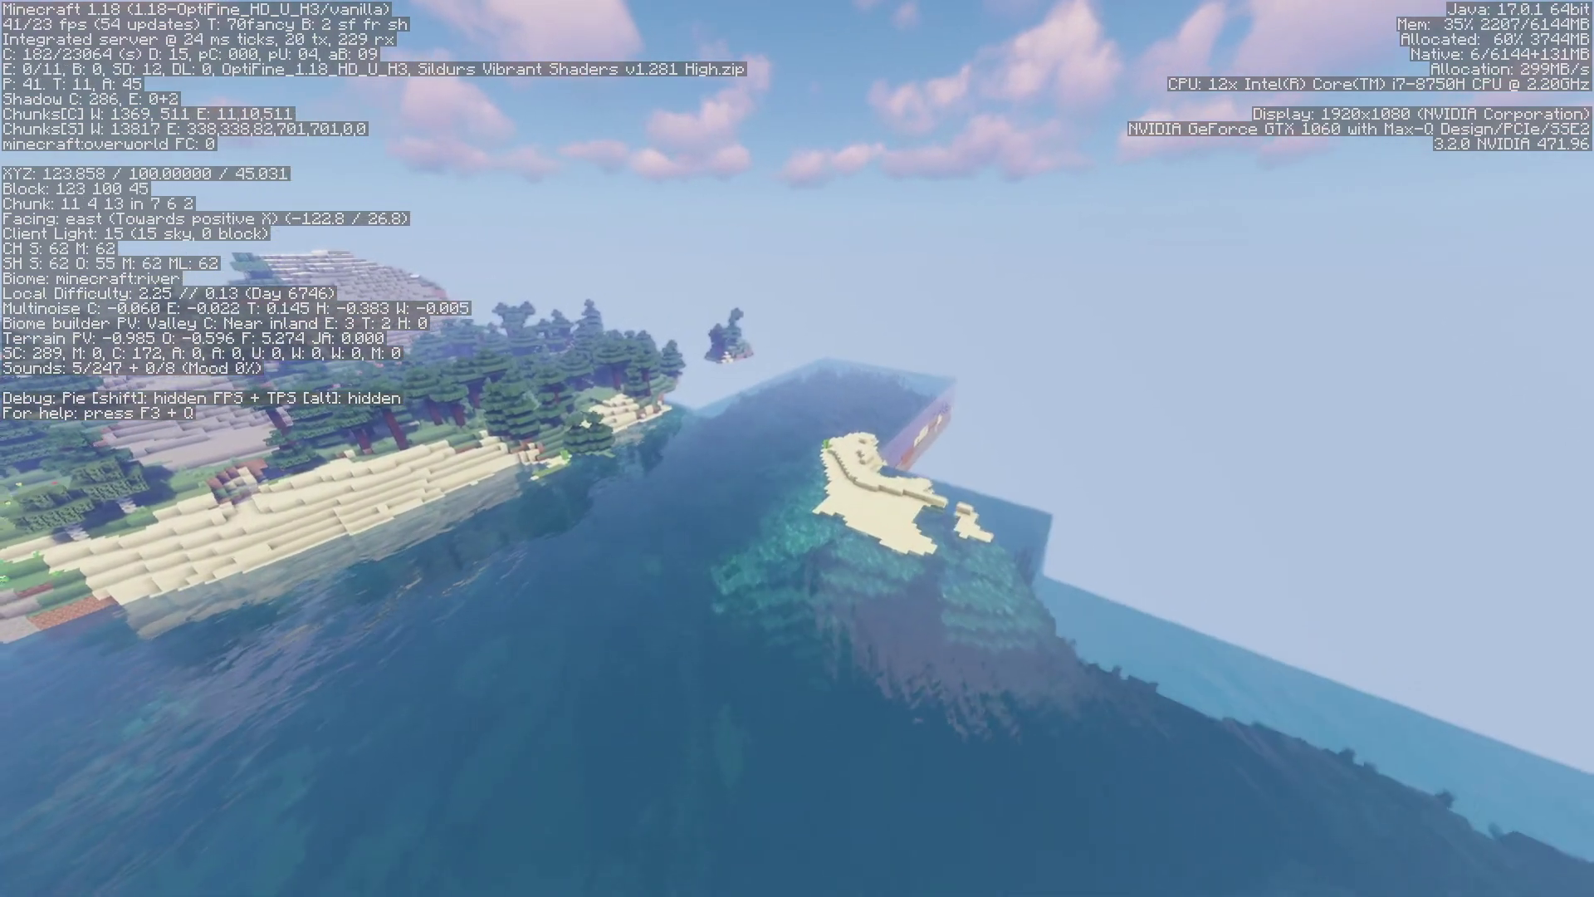
key(w)
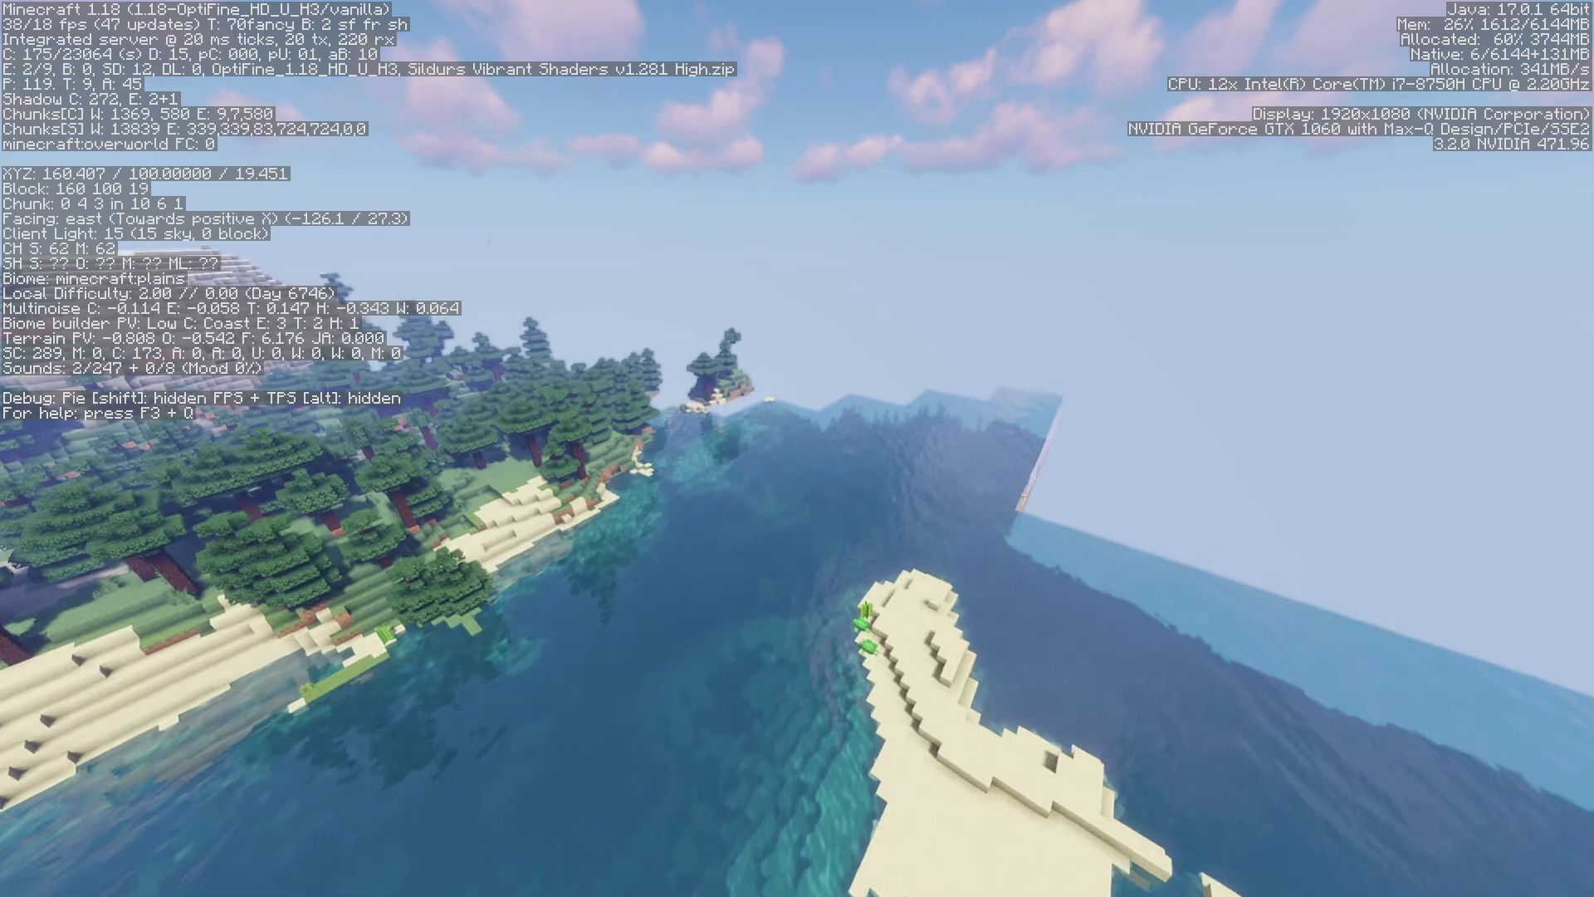
key(w)
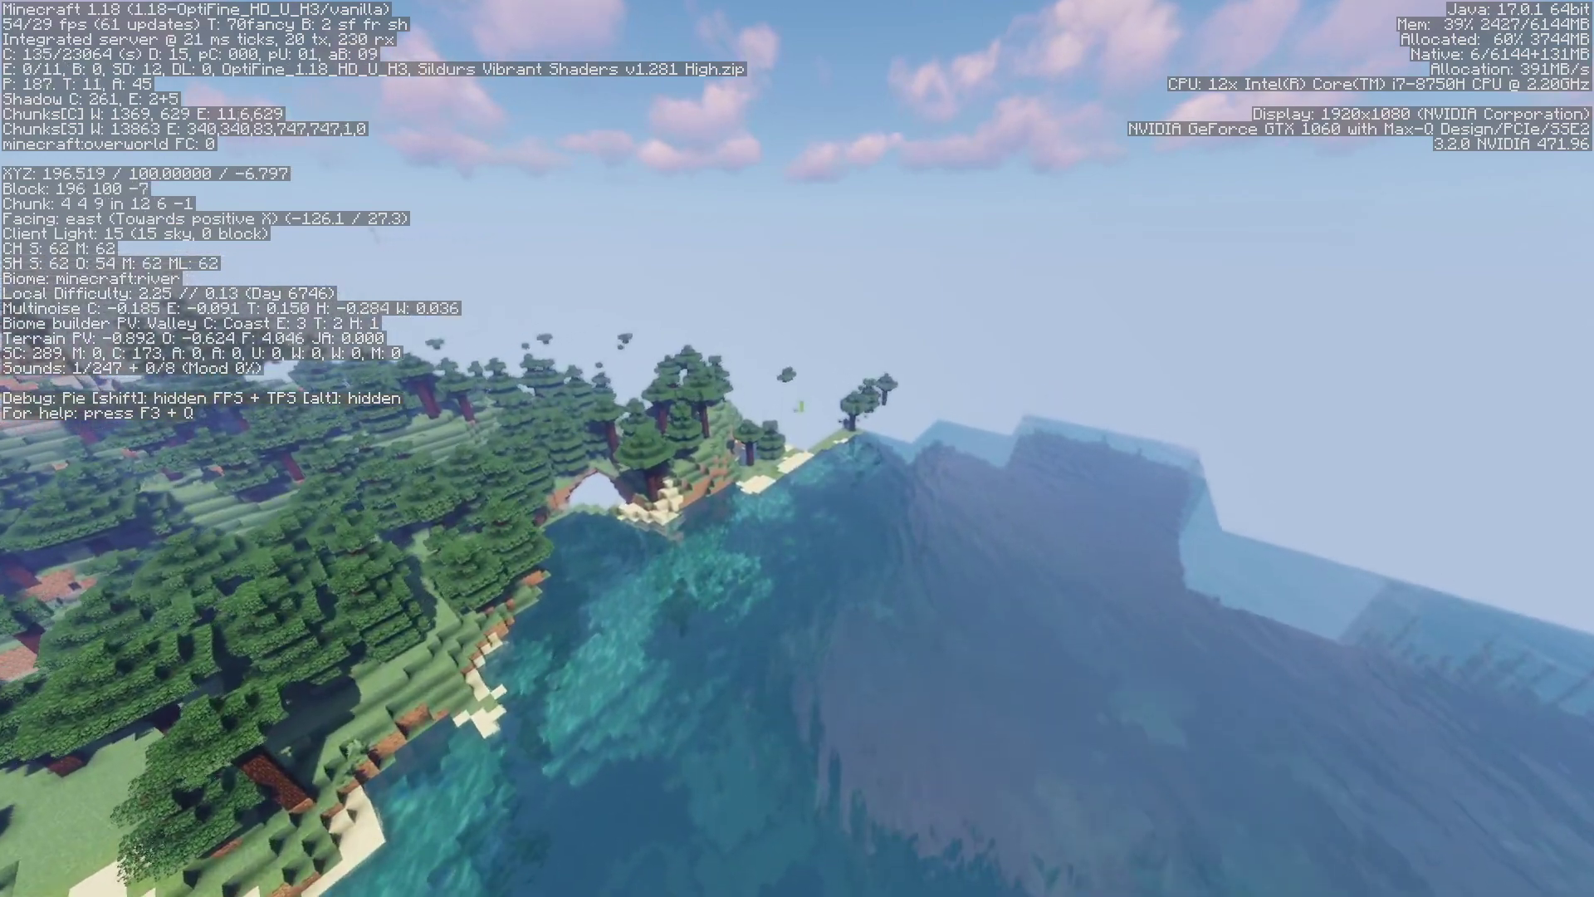